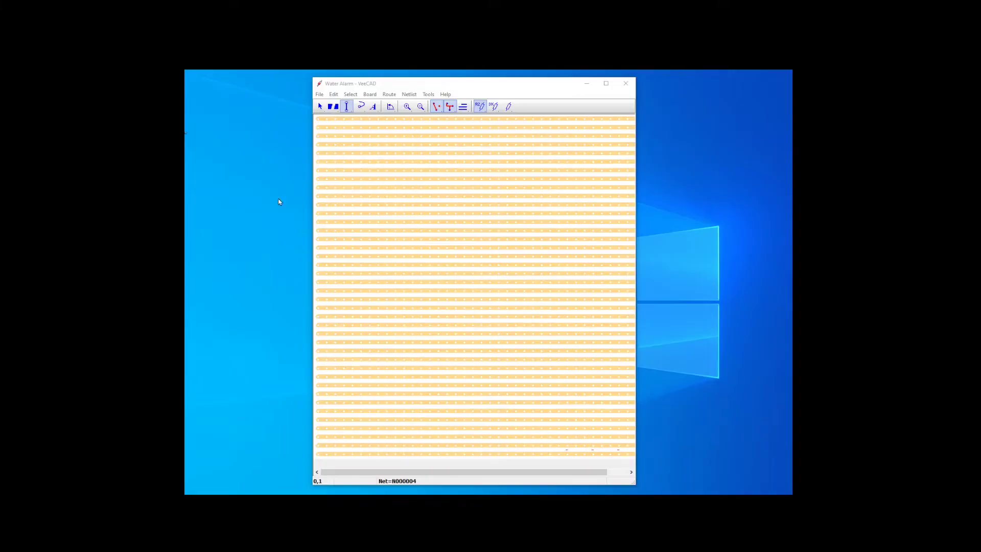
- Import the Water Alarm netlist, then cut the tracks under U1 and start linking beside it
left_click(409, 93)
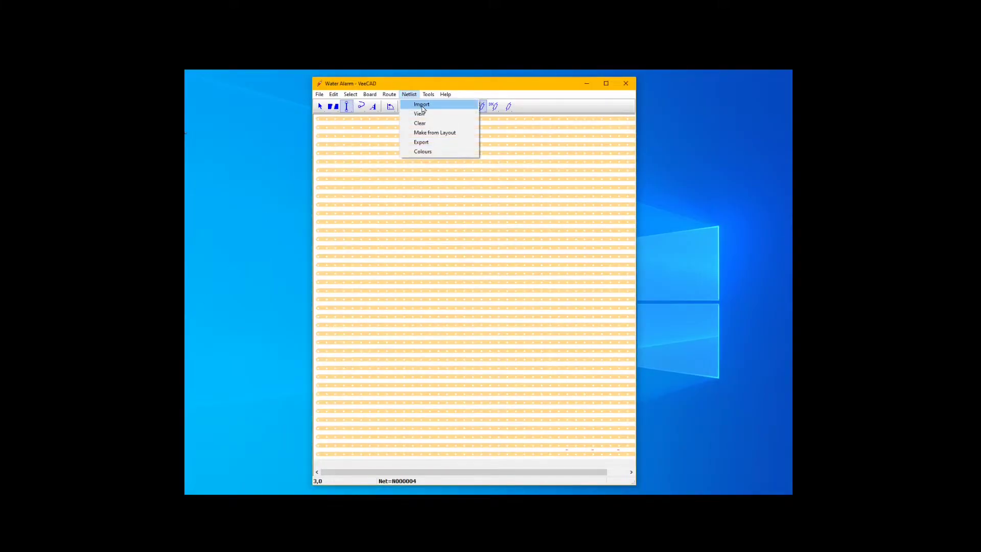
left_click(423, 107)
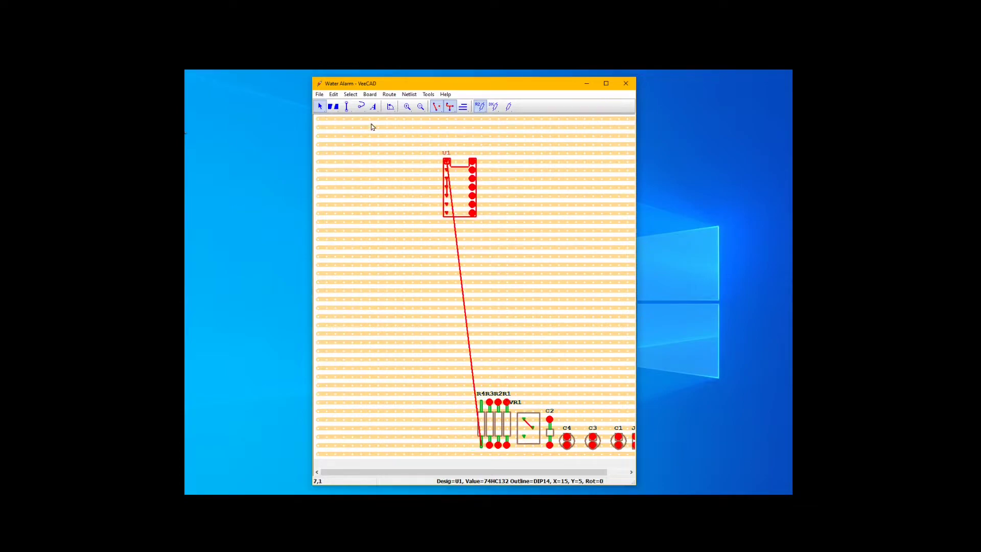
left_click(332, 106)
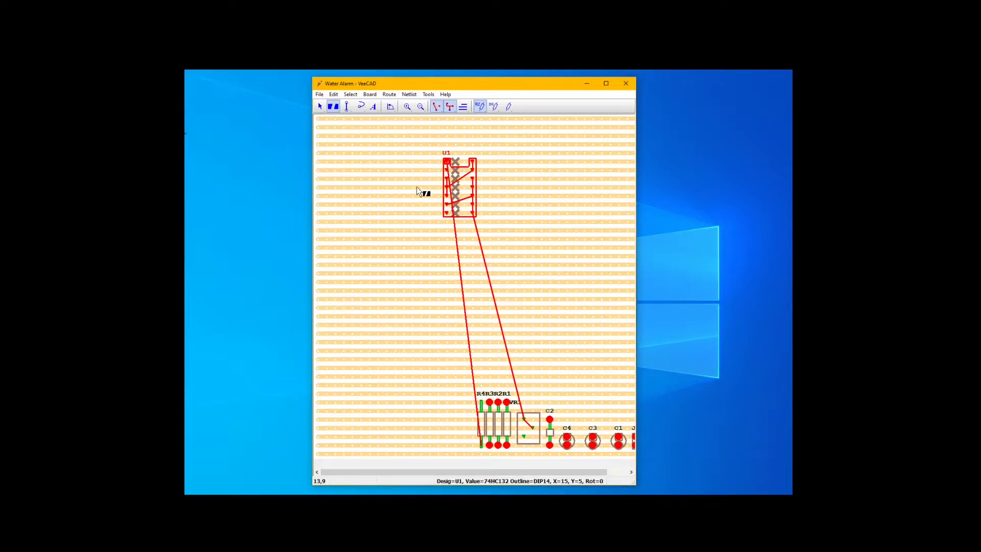
left_click(346, 105)
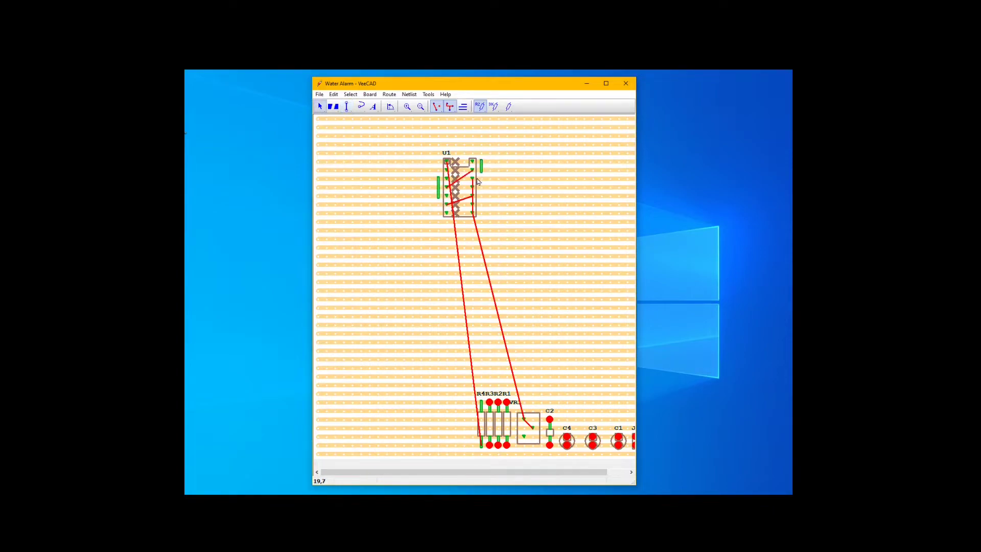
- Add a wire link right of U1 and move VR1 up just below U1
left_click(478, 182)
key("l")
left_click_drag(481, 180, 485, 219)
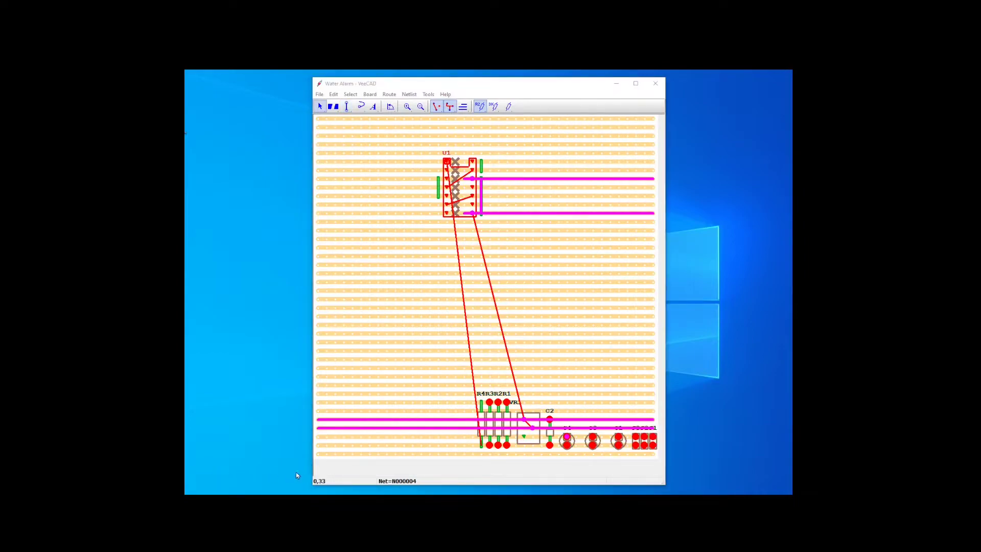
left_click_drag(525, 438, 464, 278)
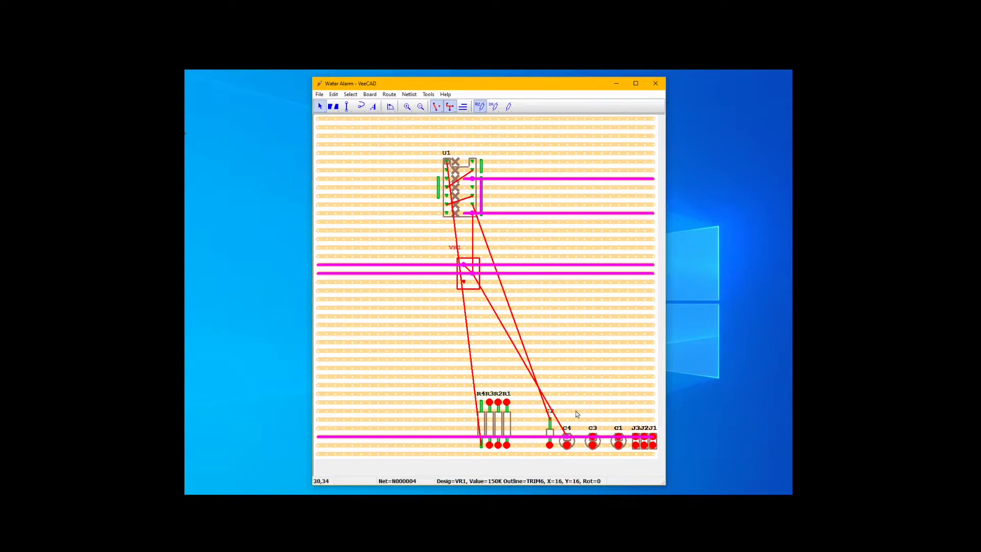
- Move J3 to the board's left middle, J2 below VR1 and J1 to the top left
left_click_drag(638, 450, 451, 321)
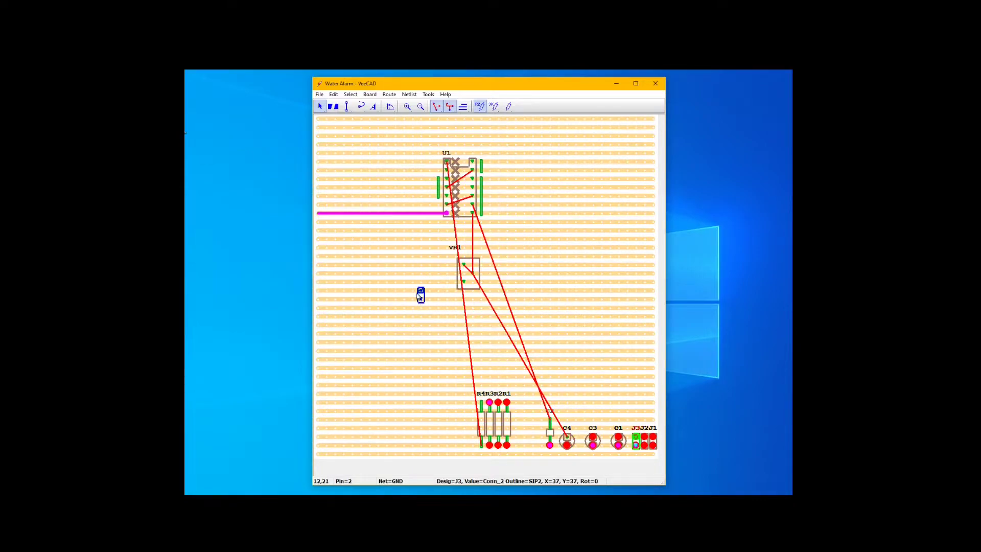
left_click_drag(450, 322, 393, 309)
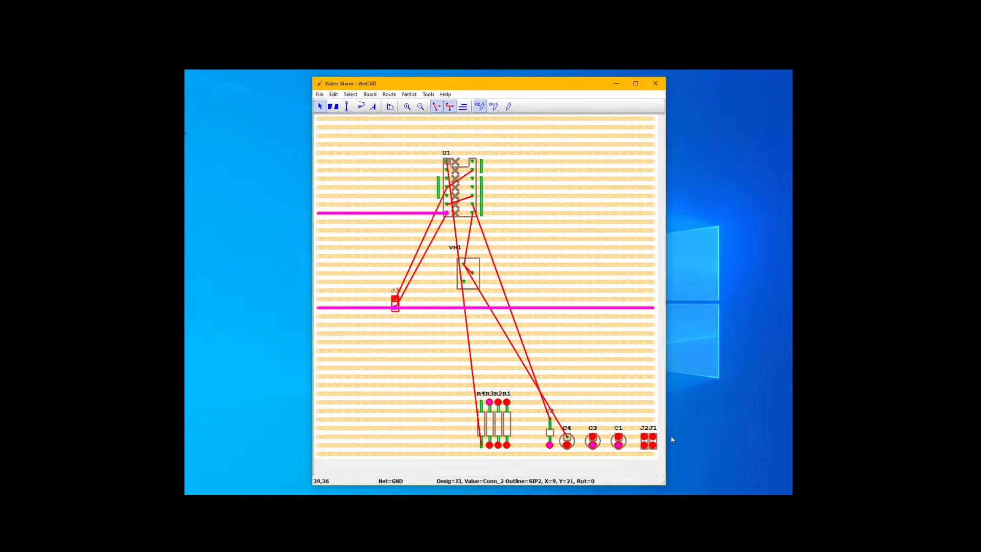
mouse_move(644, 450)
left_mouse_down()
mouse_move(524, 335)
mouse_move(438, 316)
left_mouse_up()
left_click_drag(650, 447, 386, 136)
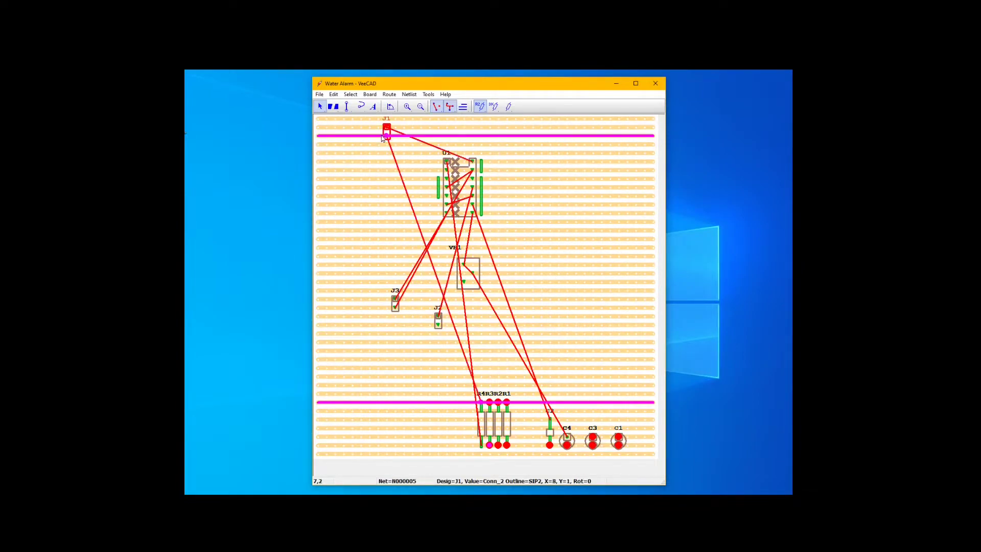
- Add four wire links left and right of U1, then hide the connection lines
left_click(346, 106)
left_click_drag(438, 205, 439, 220)
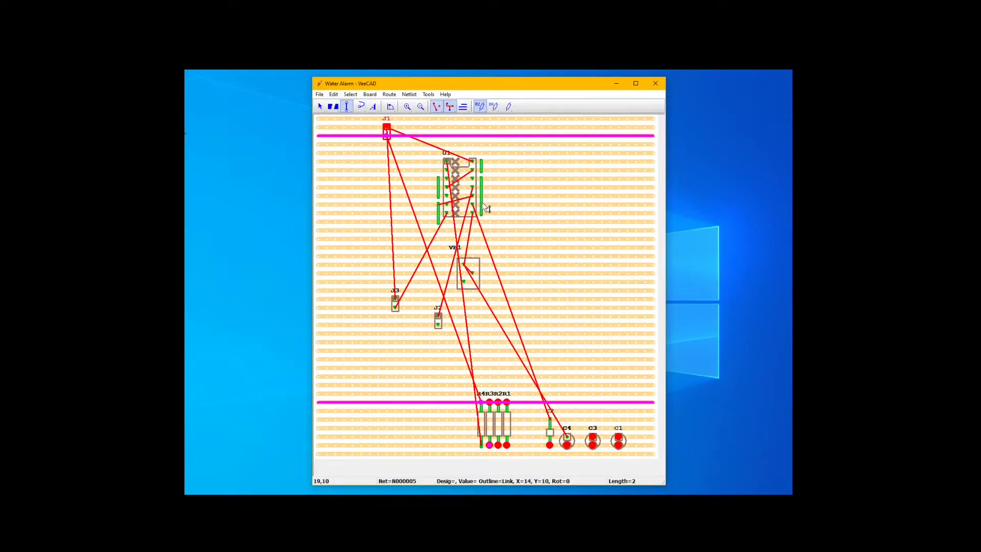
left_click_drag(491, 196, 492, 221)
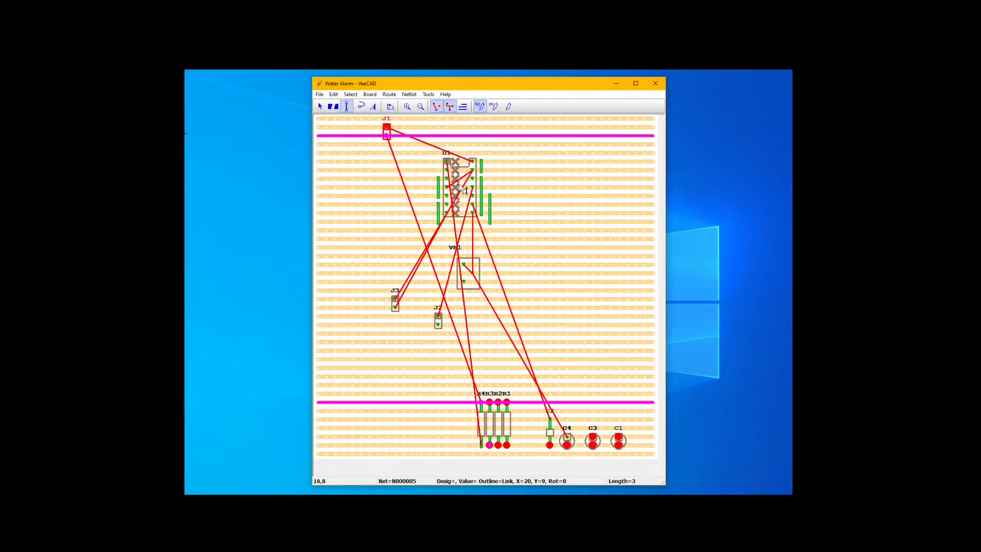
left_click_drag(431, 192, 431, 146)
left_click_drag(491, 164, 490, 143)
key("Escape")
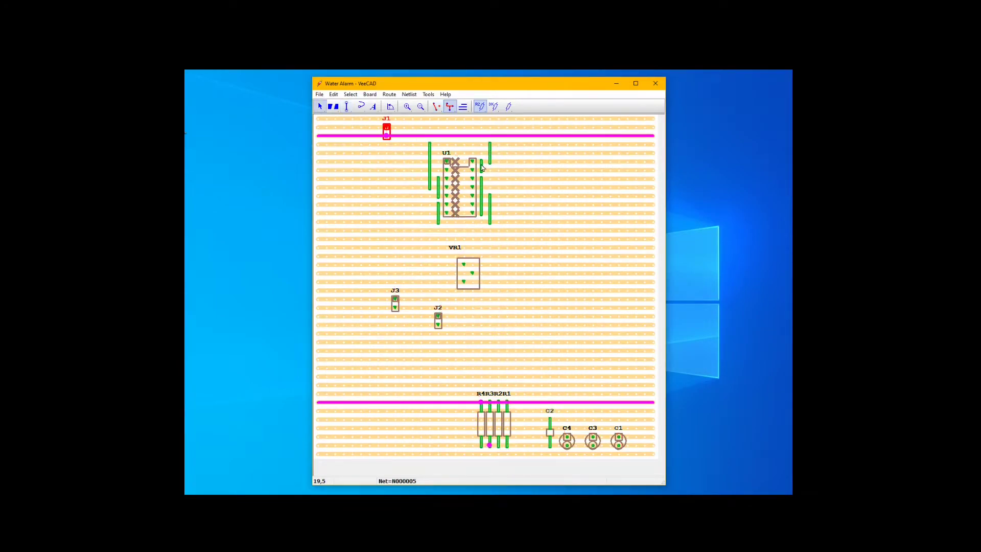
- Check the nets of U1's pins, J2 and J3, then move J3 up beside U1
left_click(476, 165)
left_click(473, 182)
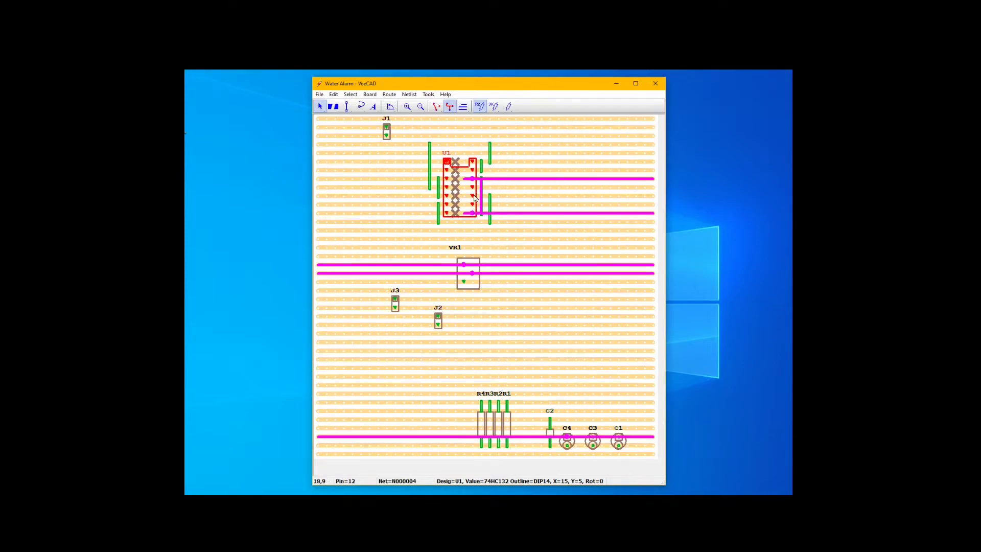
left_click(472, 198)
left_click(447, 192)
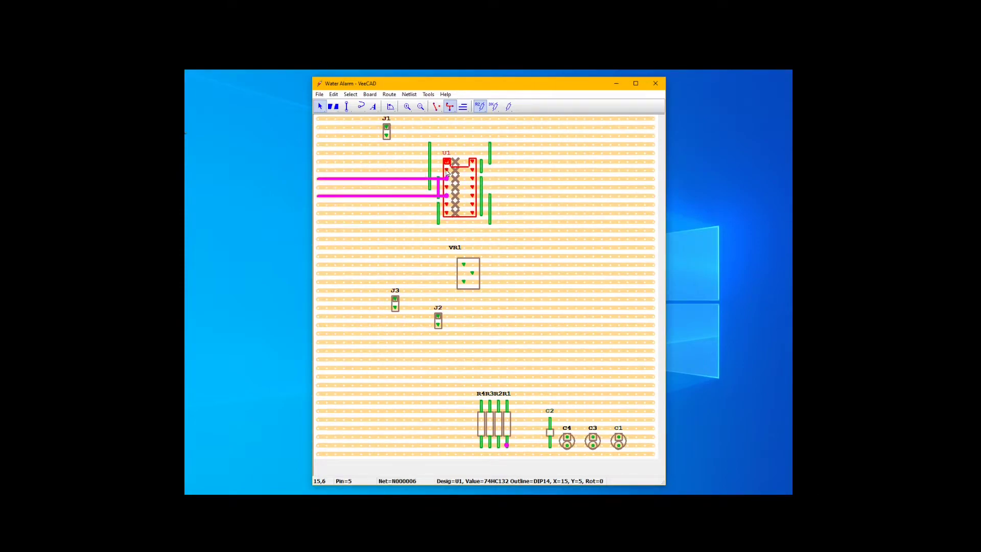
left_click(448, 168)
left_click(438, 322)
left_click(396, 307)
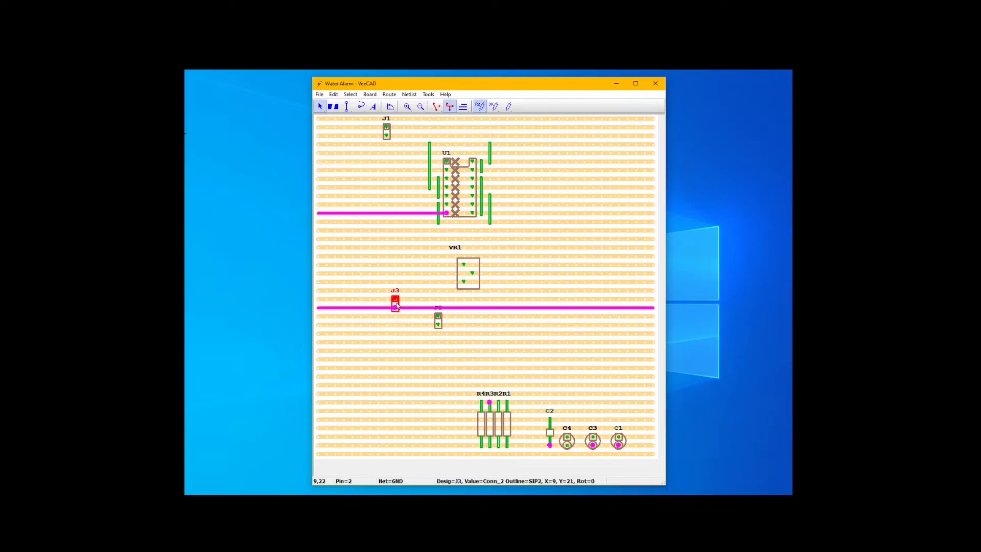
left_click_drag(395, 304, 396, 207)
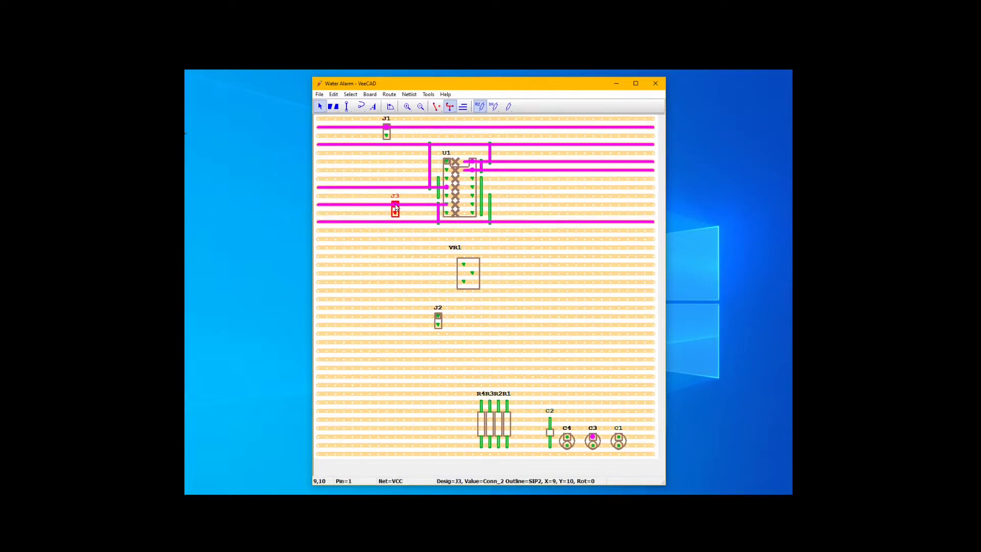
left_click(396, 213)
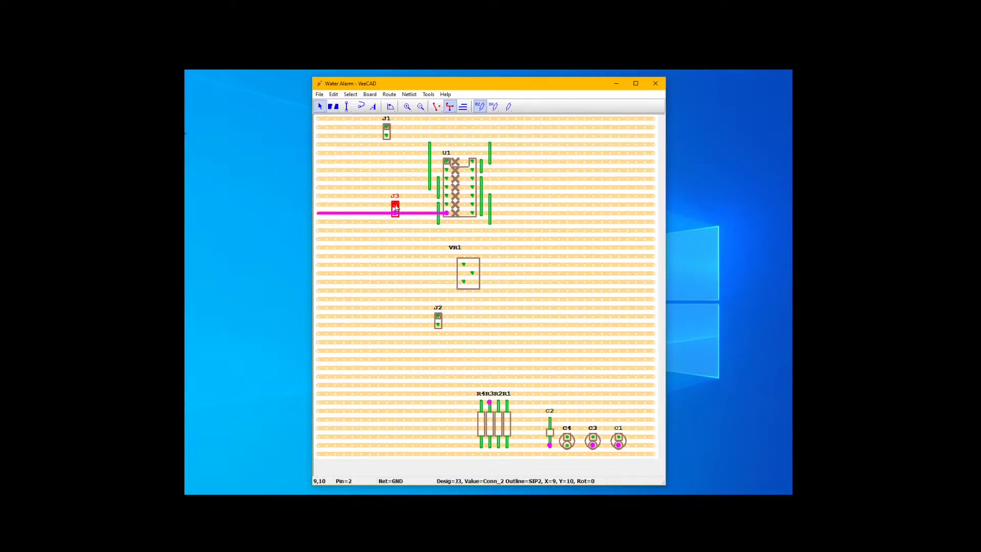
left_click(396, 206)
- Cut the strip right of J3, add a link left of it, and move J2 right of U1
left_click(436, 106)
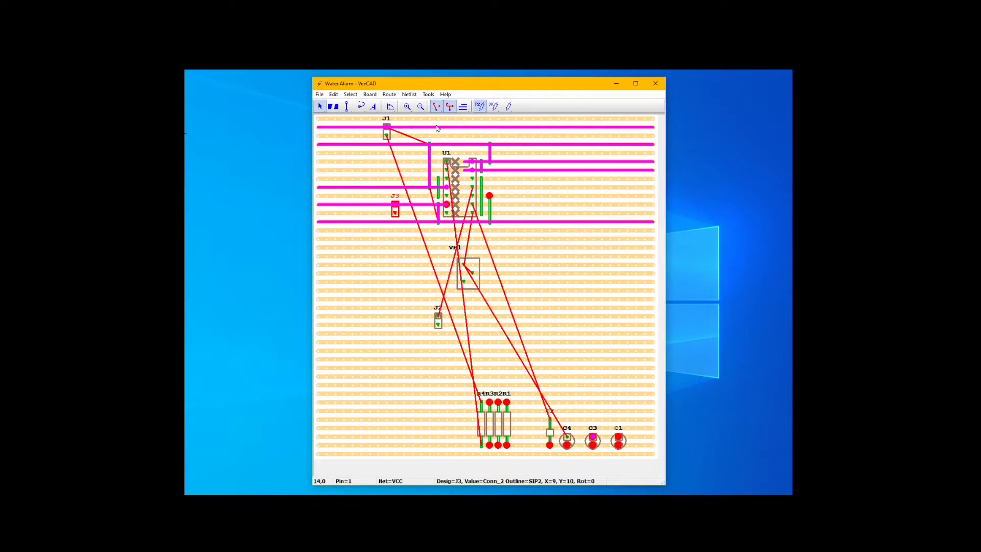
left_click(332, 105)
left_click(406, 205)
left_click(347, 106)
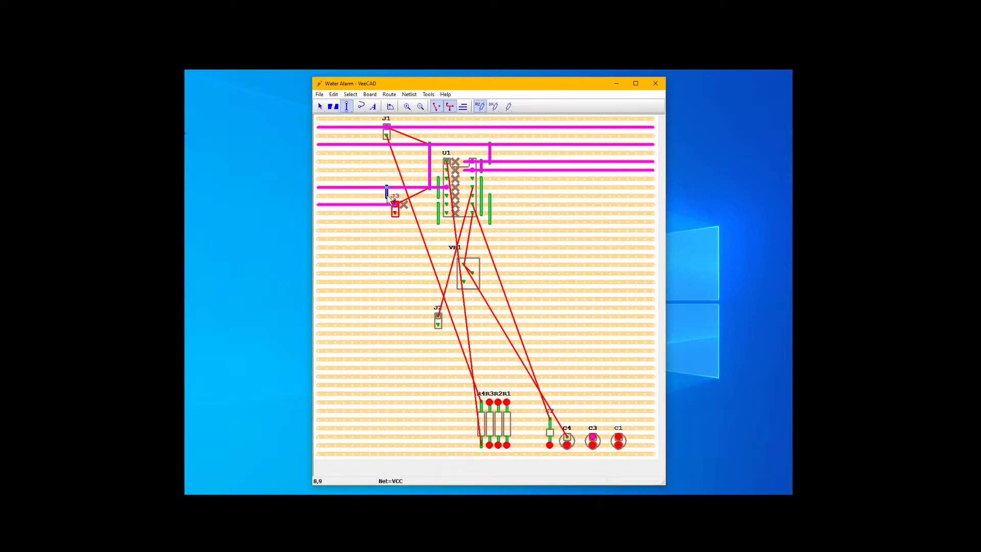
left_click_drag(388, 200, 387, 211)
left_click(321, 106)
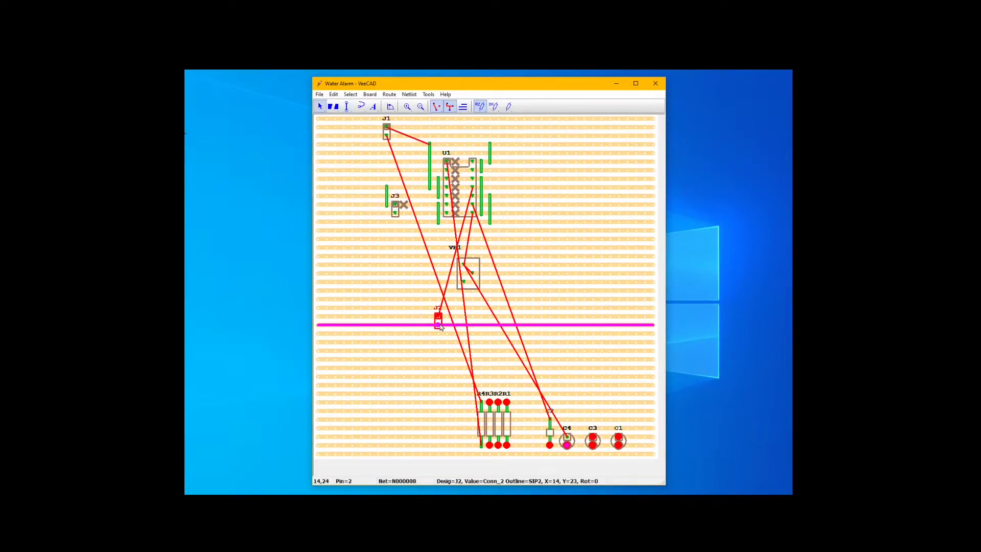
left_click_drag(439, 319, 548, 187)
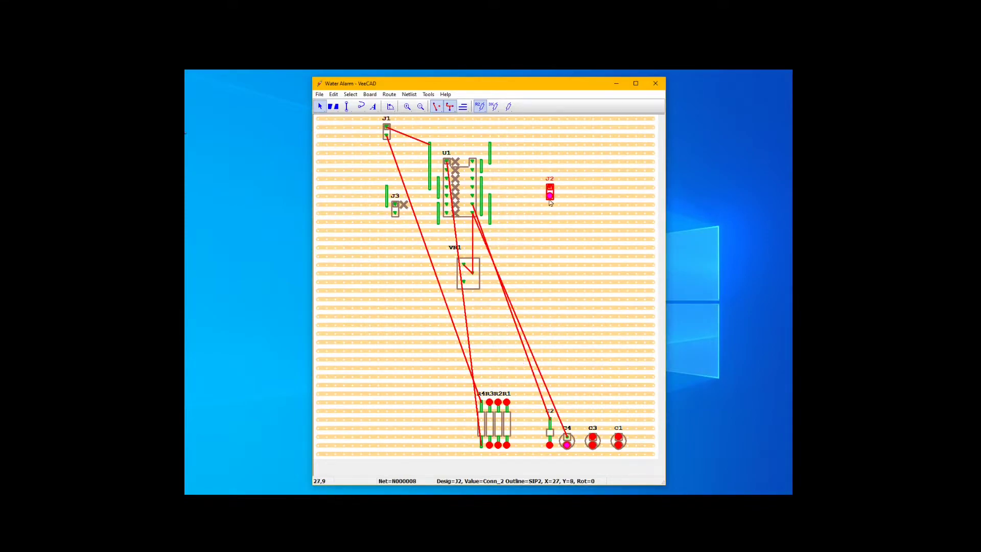
- Cut the strip left of J2 and place C4 on J2's strip with a cut between them
left_click(332, 107)
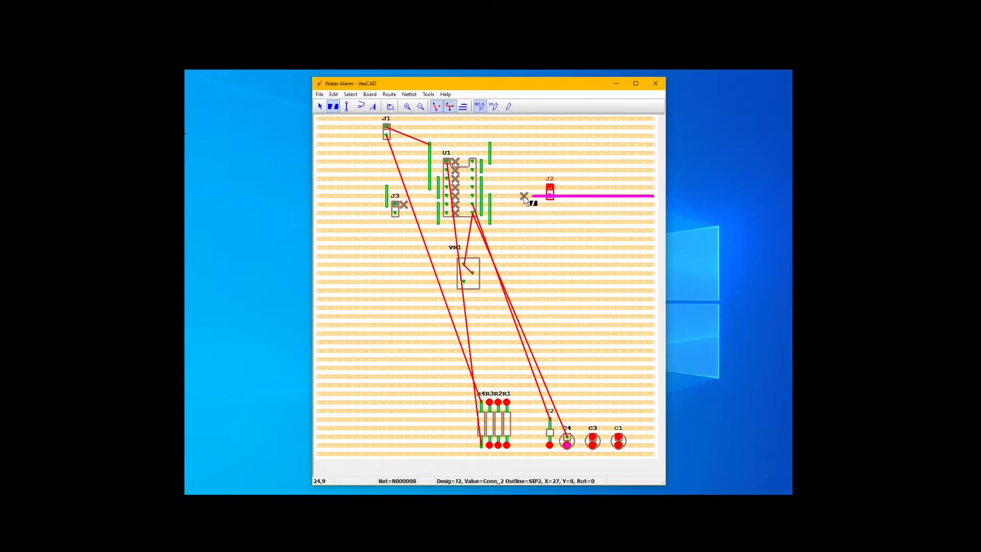
left_click(523, 196)
left_click(566, 443)
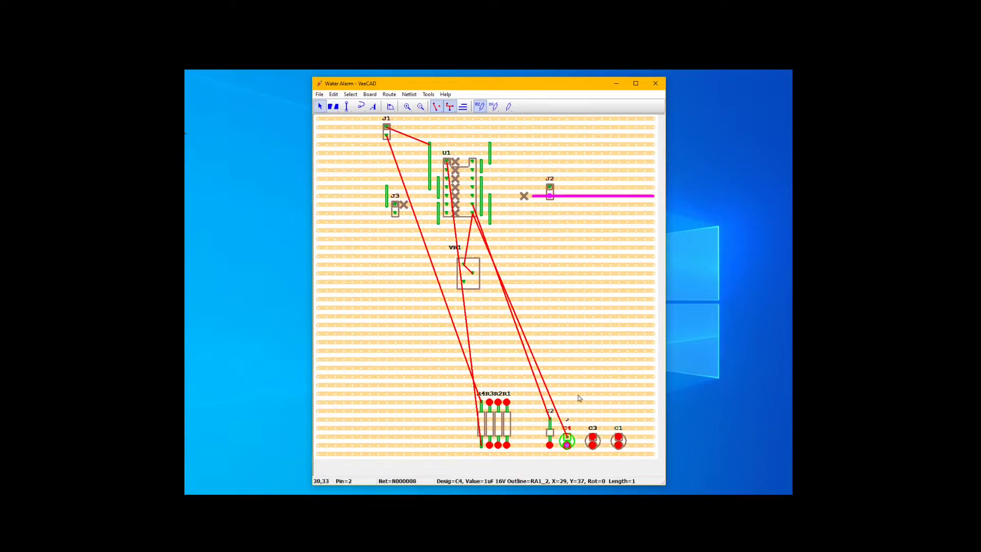
left_click_drag(575, 191, 584, 192)
left_click(332, 106)
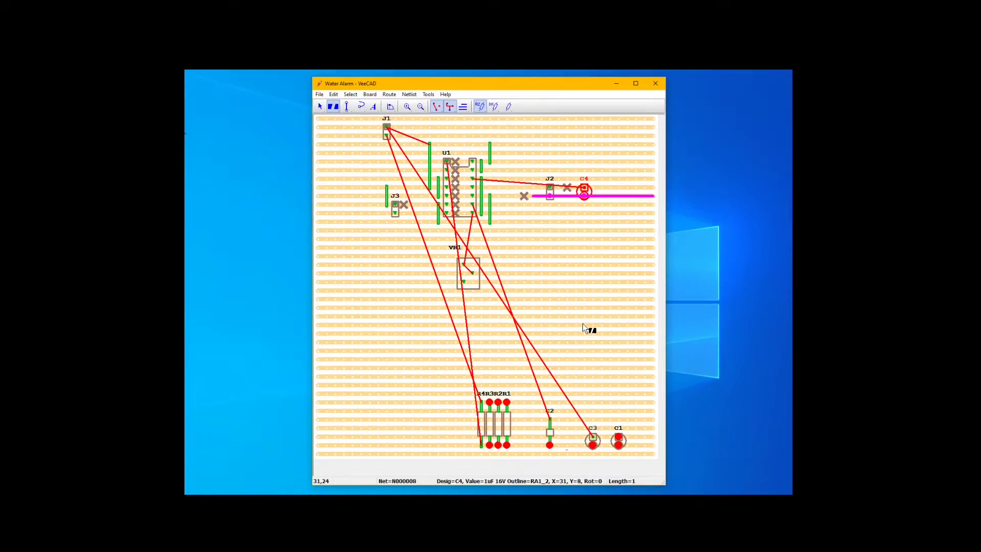
- Move C3 beside J3 and bring C1 up next to C3 after checking their nets
left_click(593, 438)
left_click(593, 443)
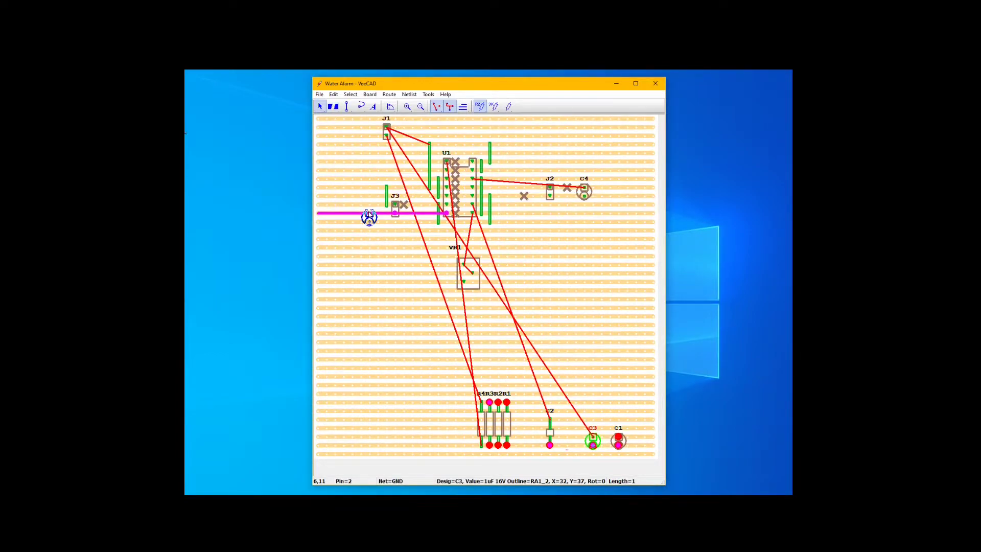
left_click_drag(369, 205, 369, 209)
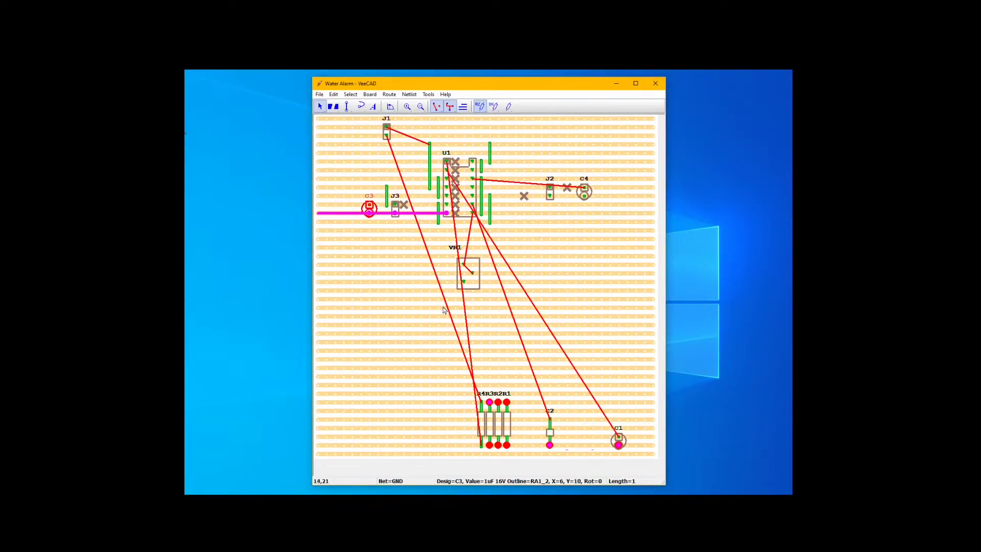
left_click(617, 441)
left_click_drag(377, 320, 377, 313)
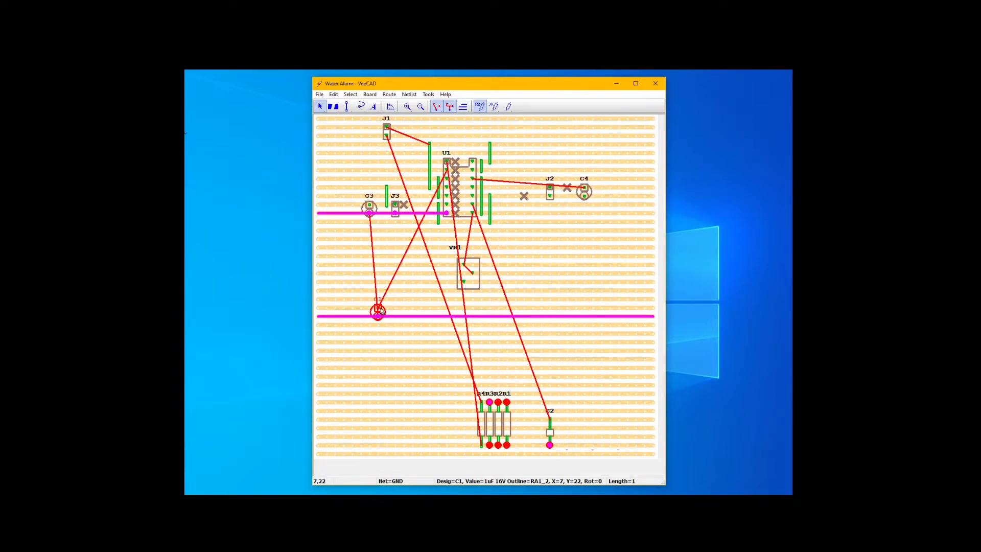
left_click(377, 308)
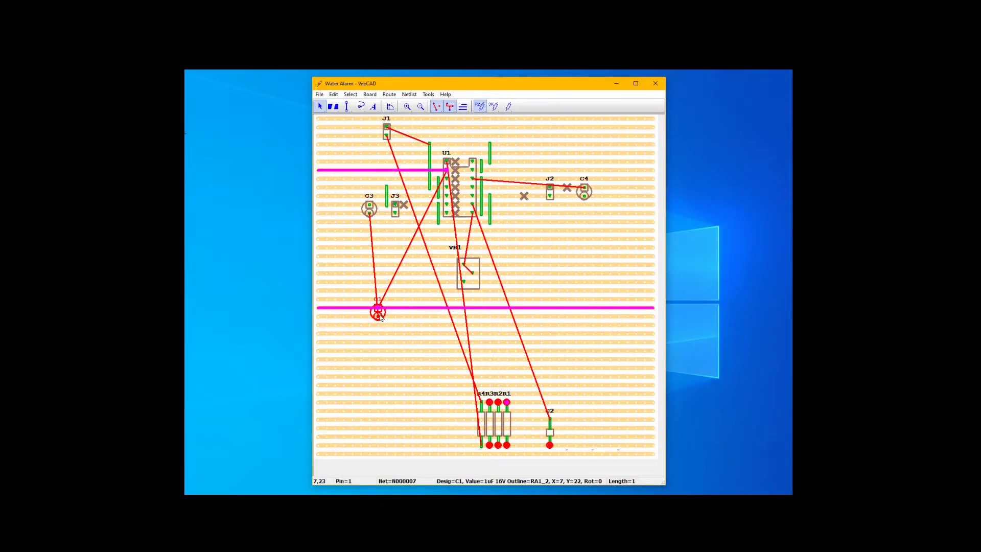
left_click(378, 316)
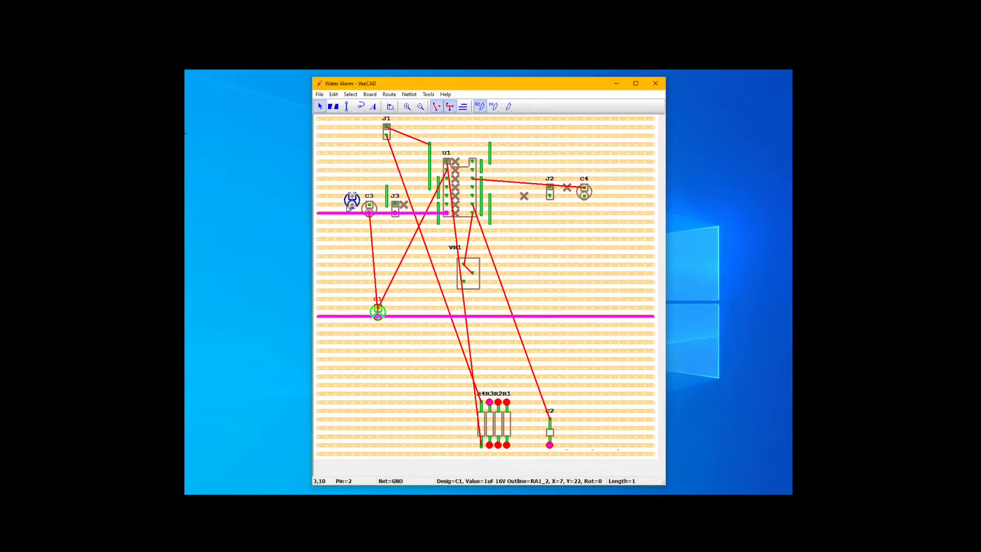
left_click_drag(377, 311, 344, 208)
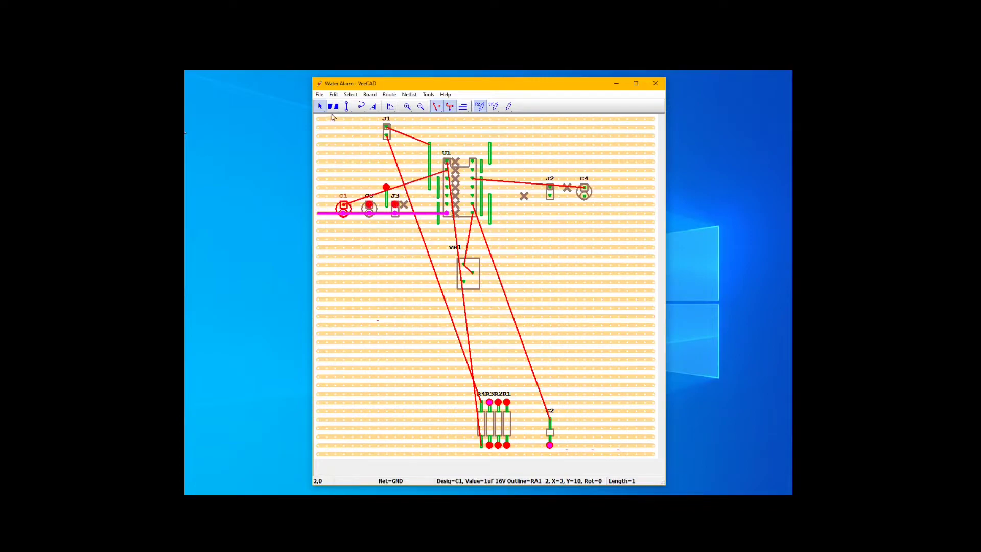
left_click(333, 105)
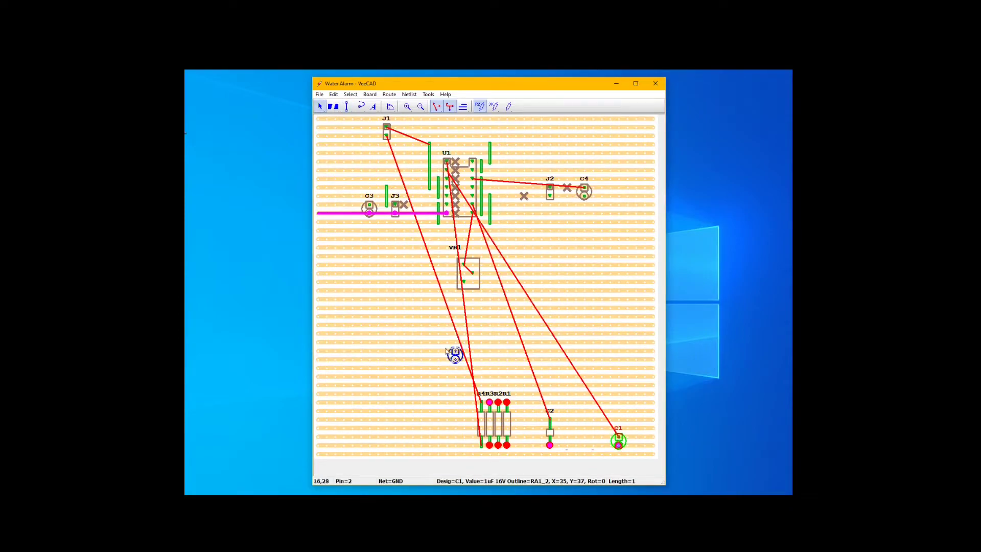
- Reposition C1 beside C3 left of J3 and clear the current part
left_click_drag(377, 312, 377, 311)
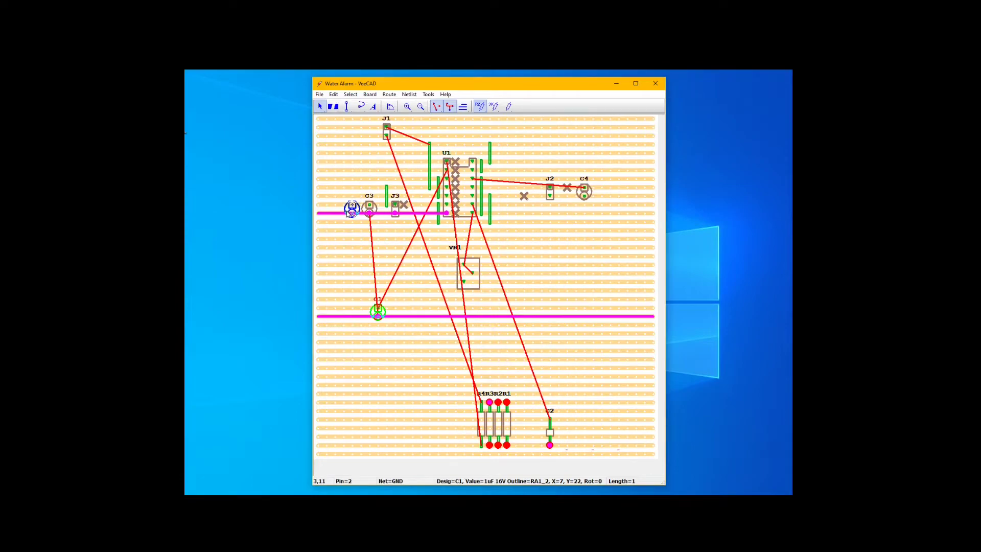
left_click_drag(351, 209, 347, 206)
left_click(332, 106)
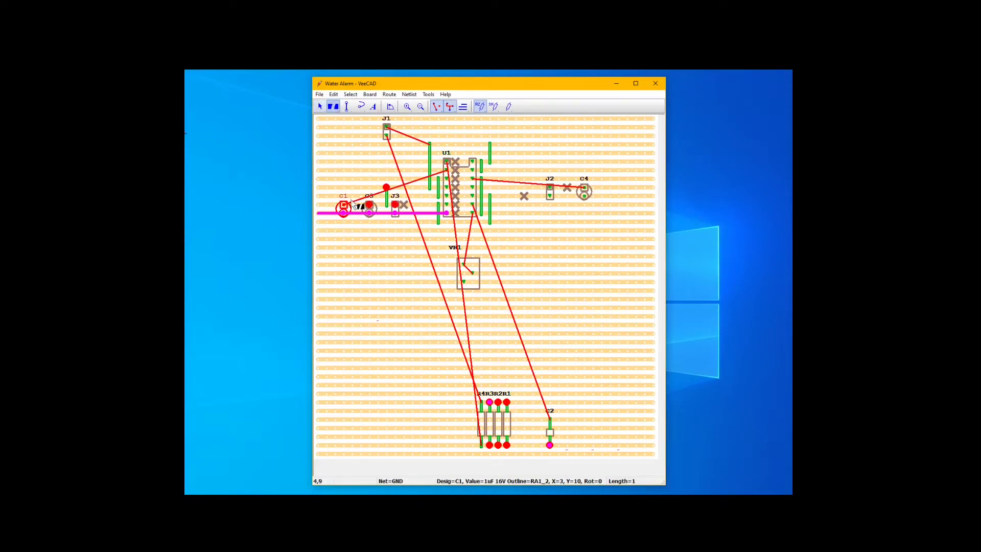
key("Escape")
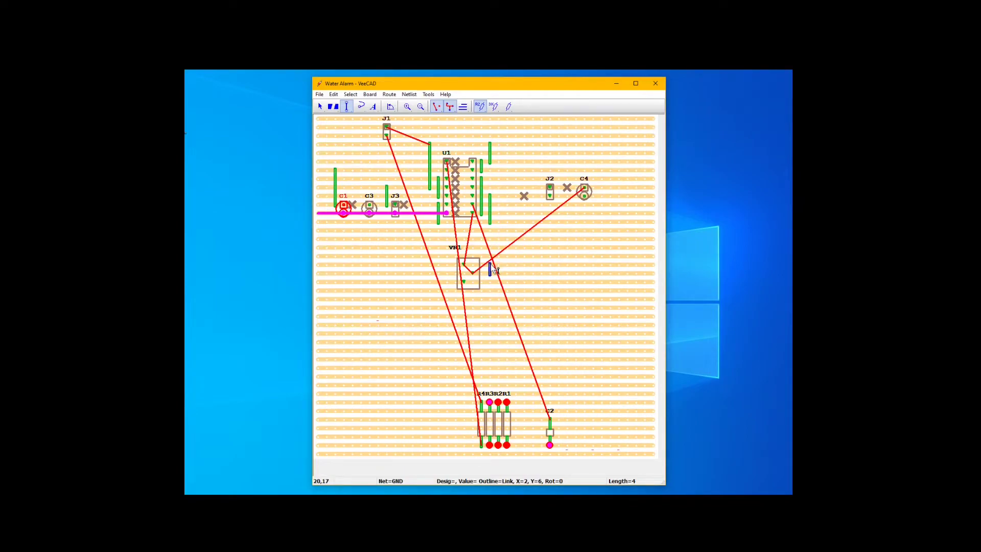
- Add links right of U1 running down to VR1's strips
left_click_drag(491, 262, 491, 274)
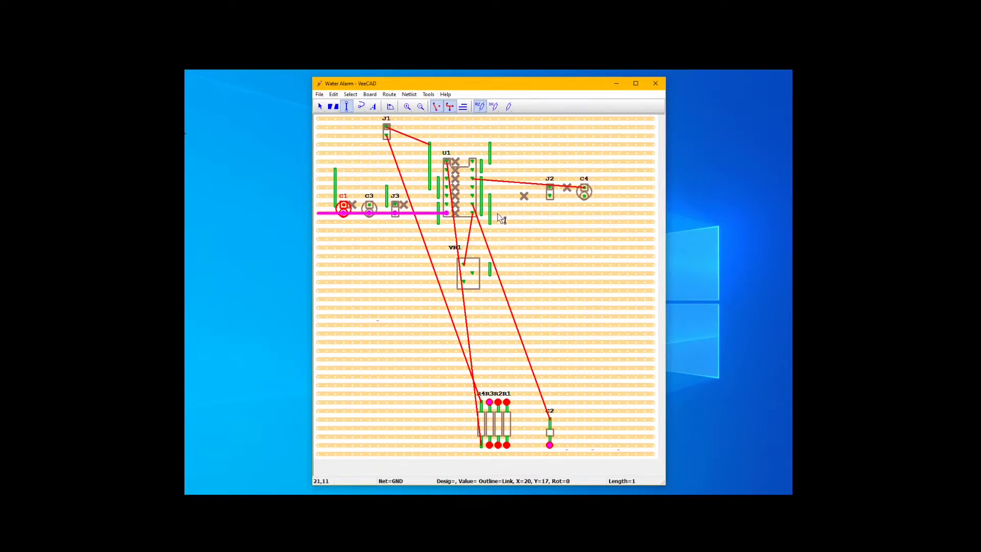
left_click_drag(497, 212, 499, 221)
left_click_drag(498, 265, 497, 263)
key("Escape")
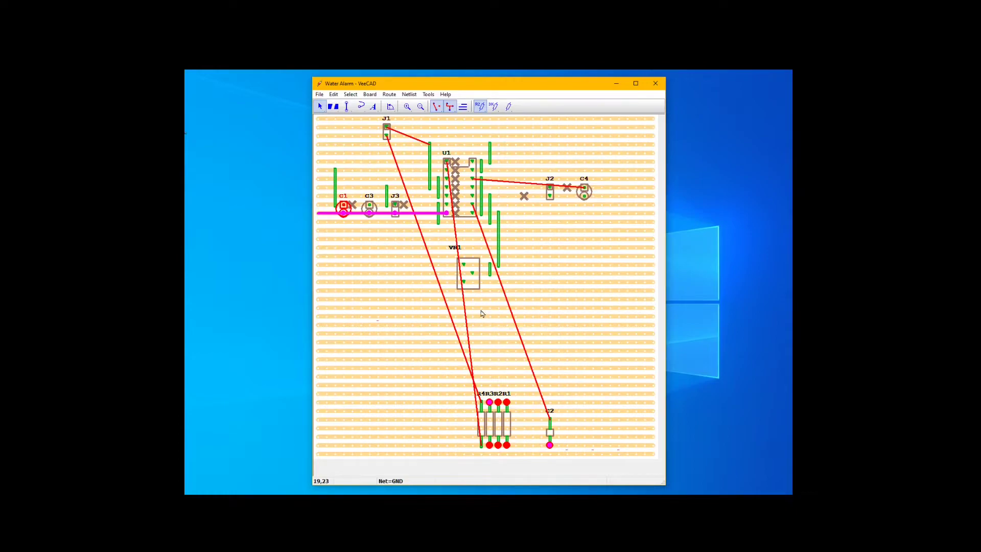
- Move R2 up beside VR1, stretched from VR1's strip toward U1's strip
left_click(463, 284)
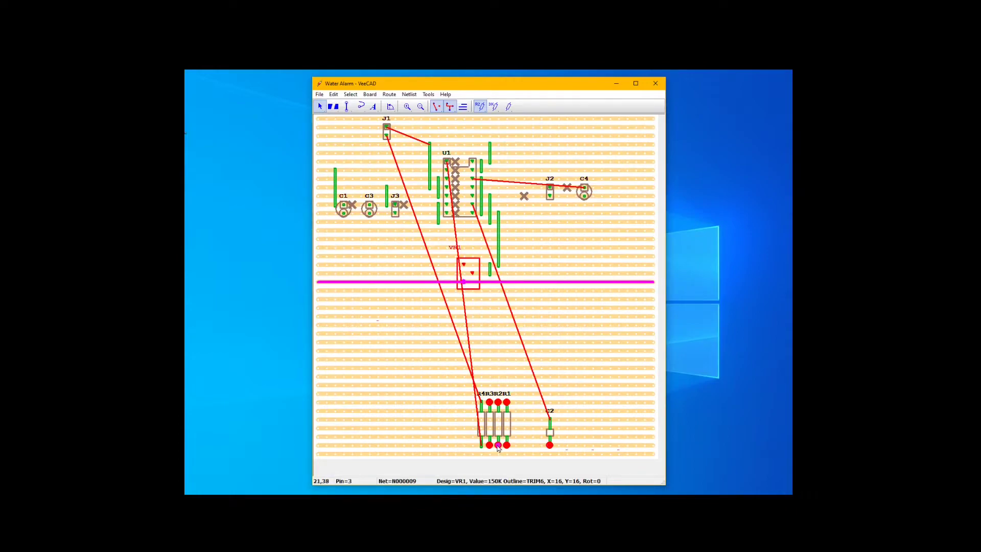
left_click_drag(498, 448, 550, 280)
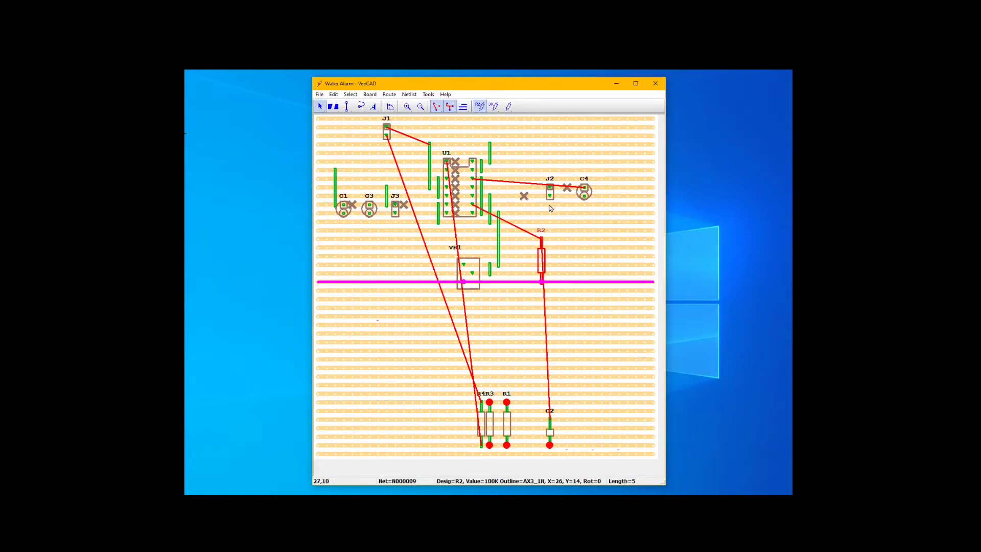
left_click_drag(543, 240, 542, 203)
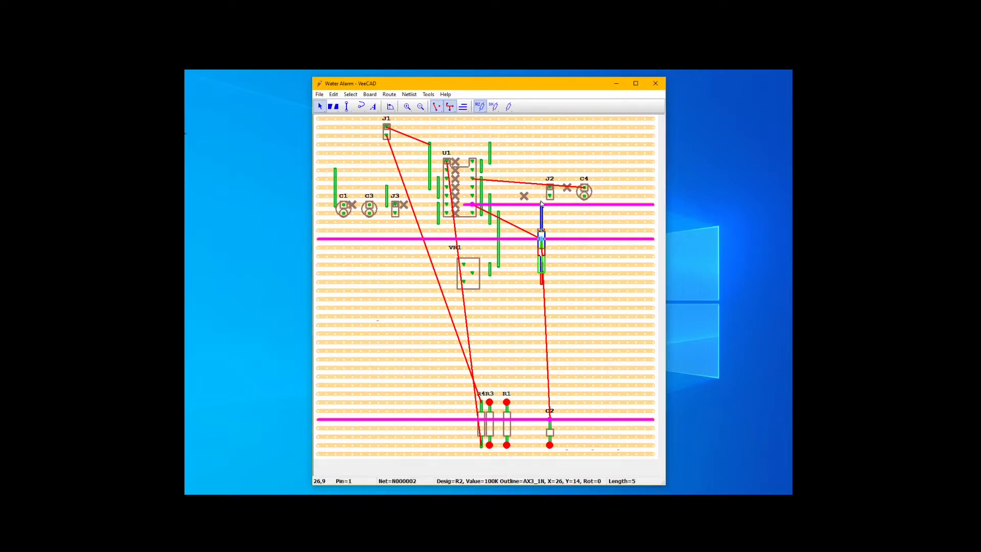
left_click_drag(541, 245, 516, 246)
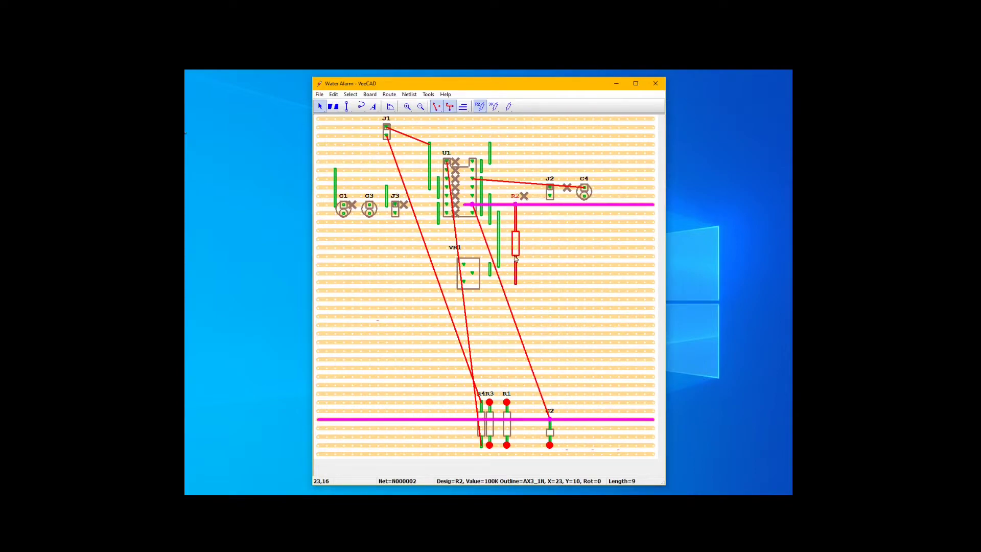
- Bring C2 up to the board's middle and draw a link above it
left_click(550, 445)
left_click_drag(550, 444, 422, 320)
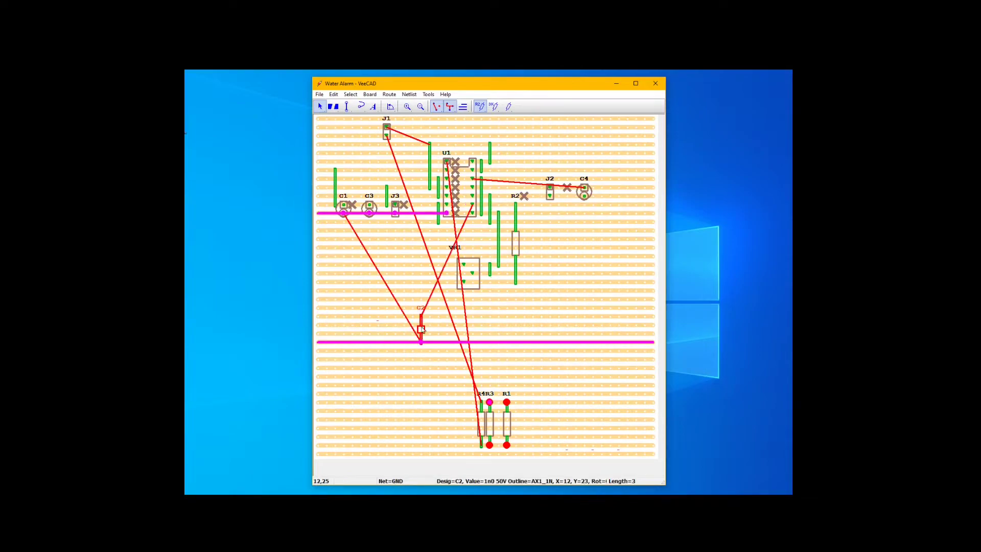
left_click(346, 106)
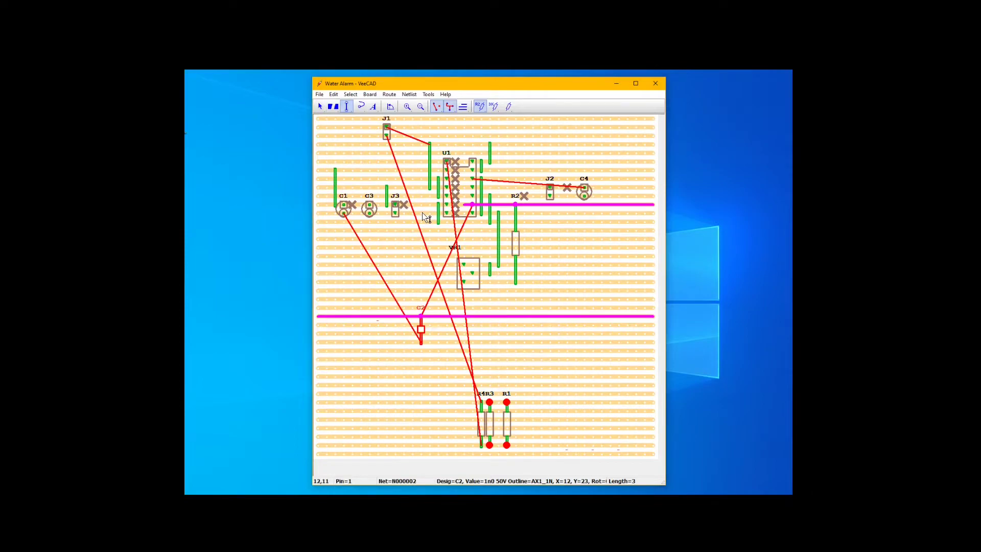
mouse_move(419, 211)
left_mouse_down()
mouse_move(420, 315)
mouse_move(533, 207)
left_mouse_up()
key("Escape")
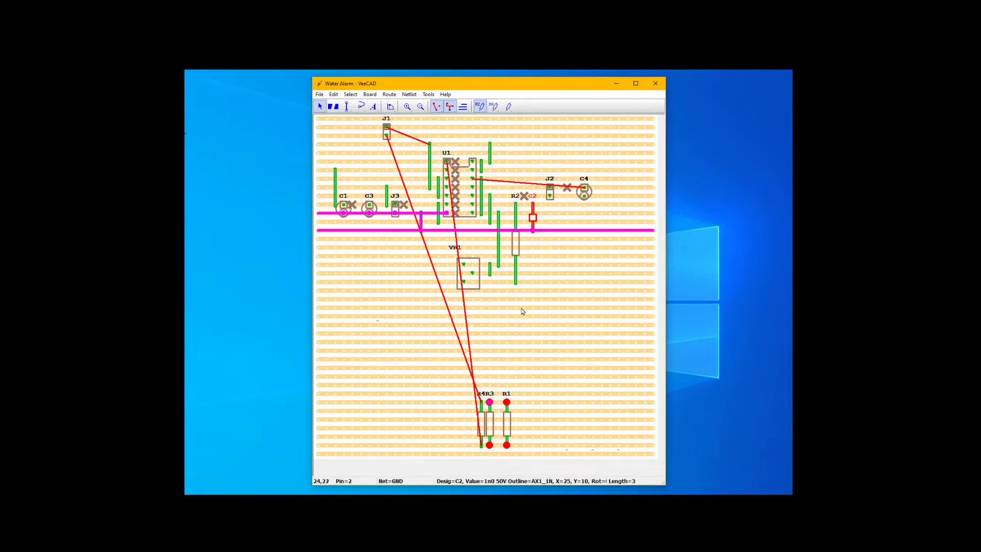
- Carry R3 off the bottom row and drop it upright left of U1 below J1
left_click_drag(490, 403, 558, 309)
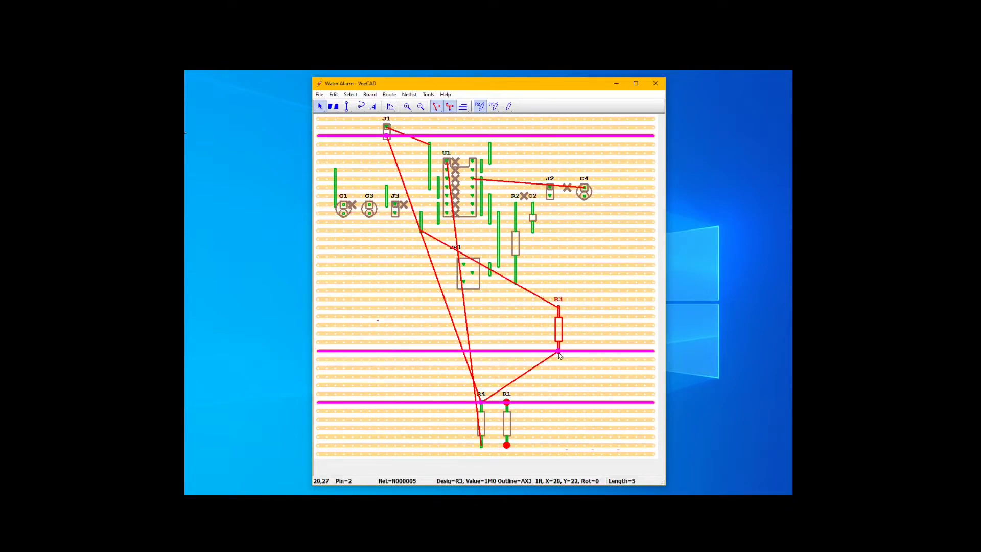
left_click_drag(558, 309, 414, 217)
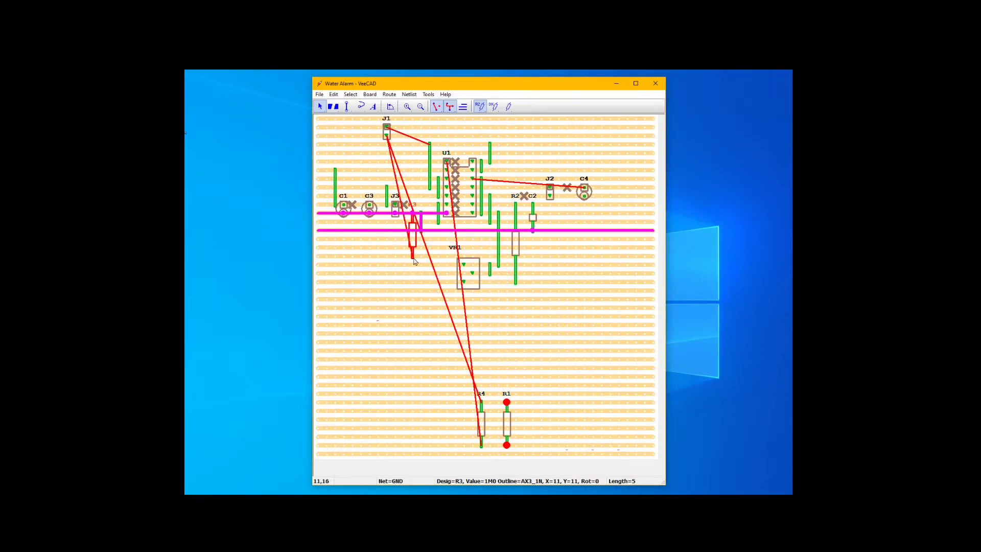
left_click_drag(413, 260, 410, 139)
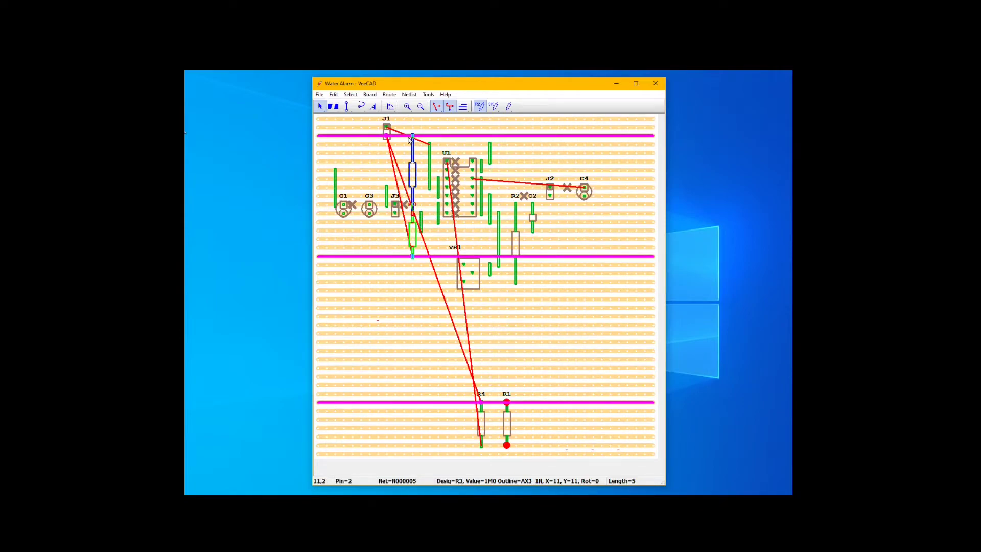
mouse_move(410, 139)
left_mouse_down()
mouse_move(411, 154)
mouse_move(388, 153)
left_mouse_up()
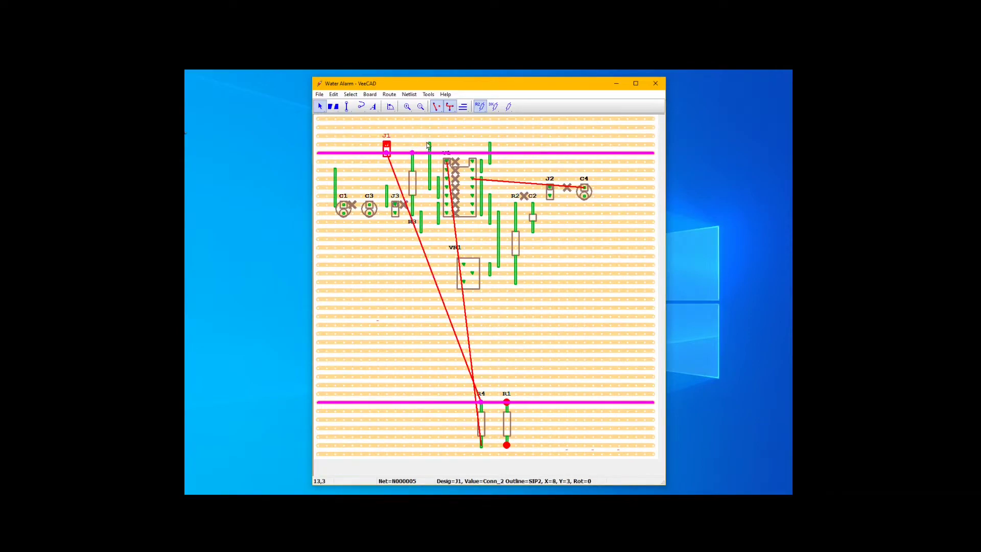
- Move R4 up and left, checking the VCC net and the nets on R4's and R1's leads
left_click(430, 147)
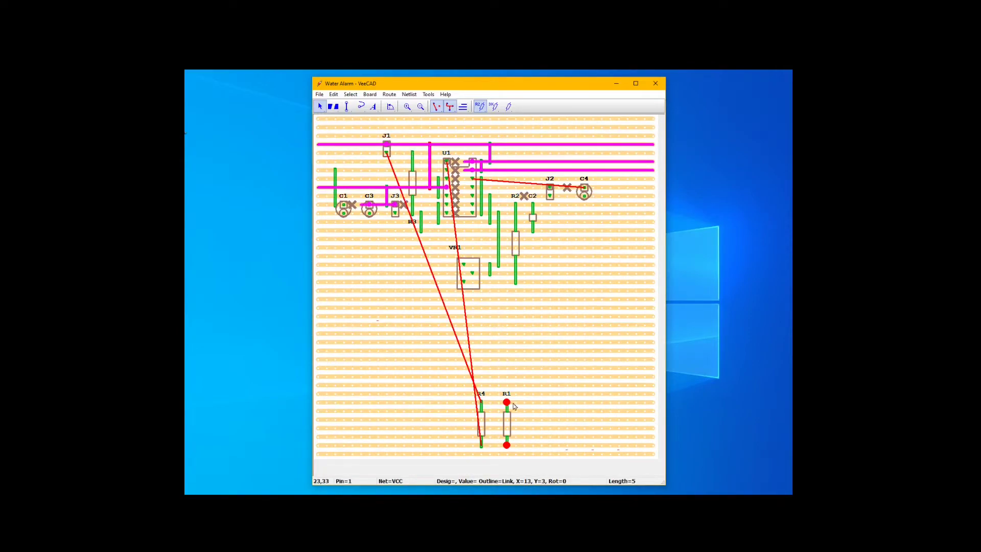
left_click_drag(481, 409, 402, 349)
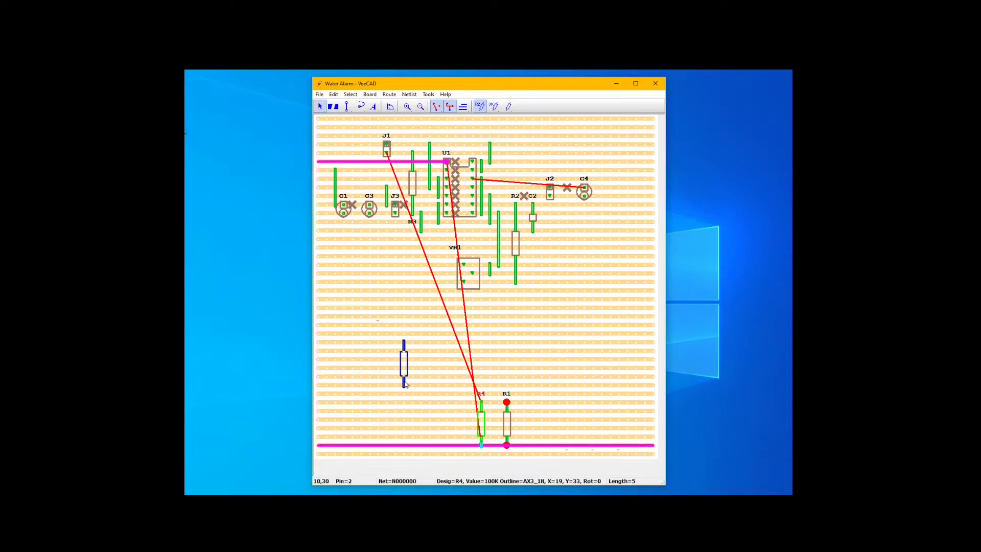
left_click(404, 347)
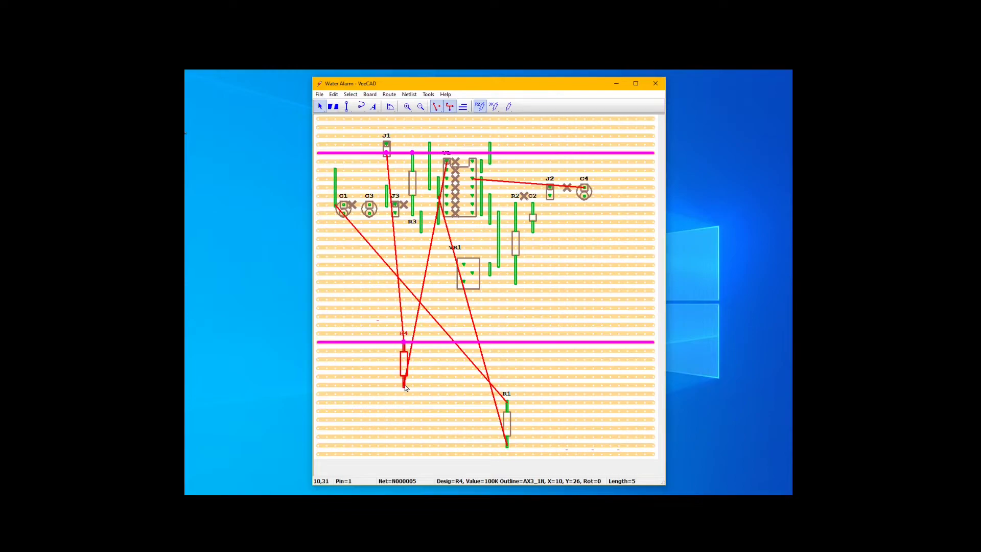
left_click(506, 406)
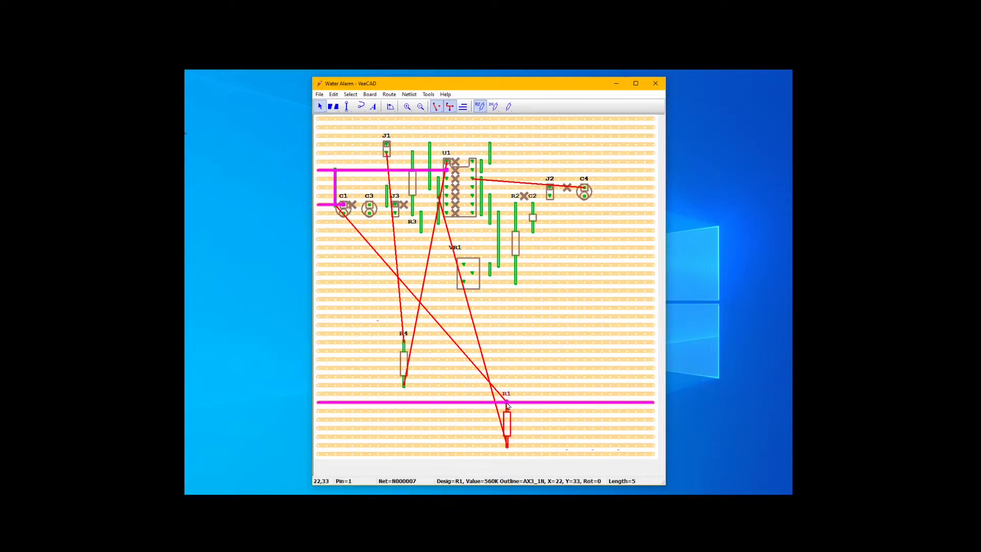
left_click(507, 445)
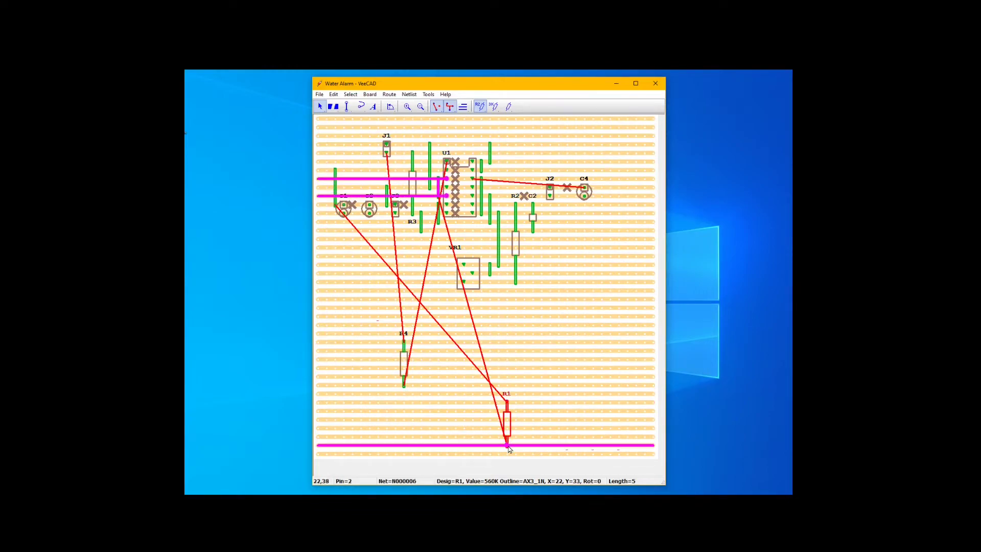
left_click(507, 404)
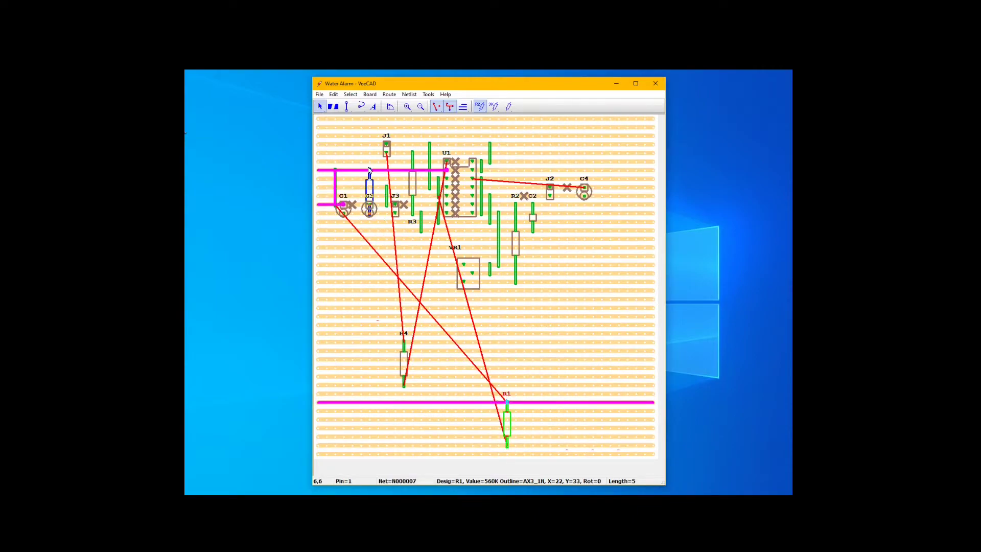
- Place R1 beside C1, nudged one column right, and check R4's and J1's VCC connections
left_click_drag(369, 170, 382, 197)
left_click(385, 209)
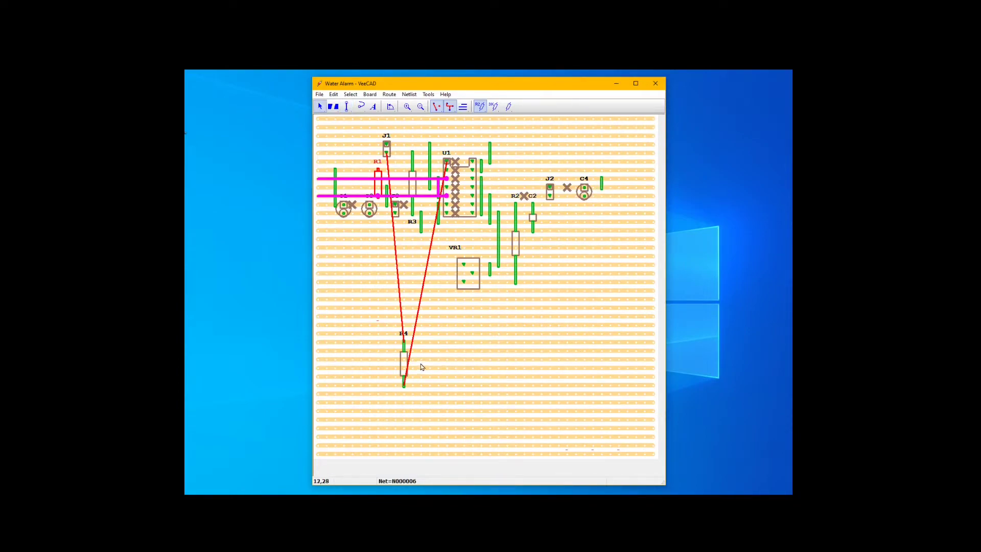
left_click(404, 348)
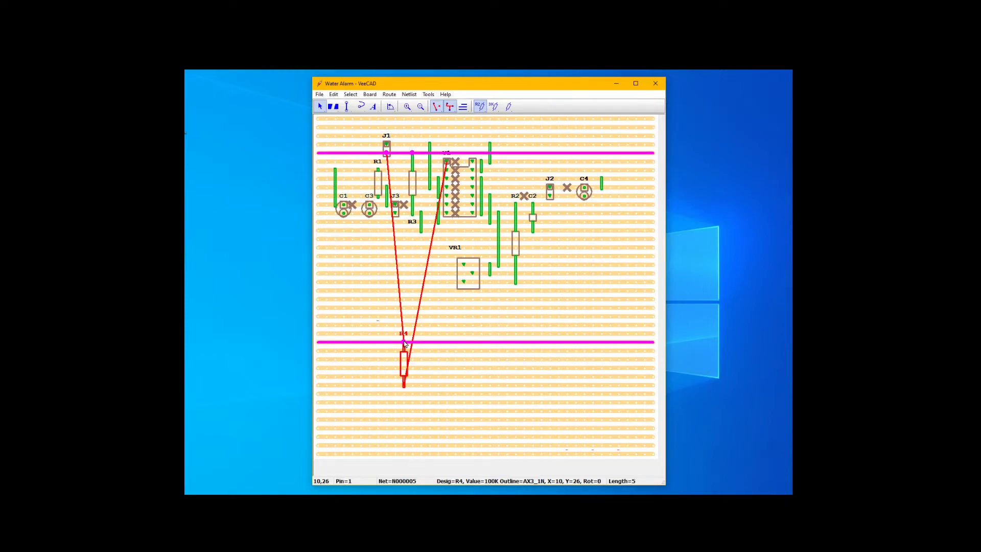
left_click(386, 149)
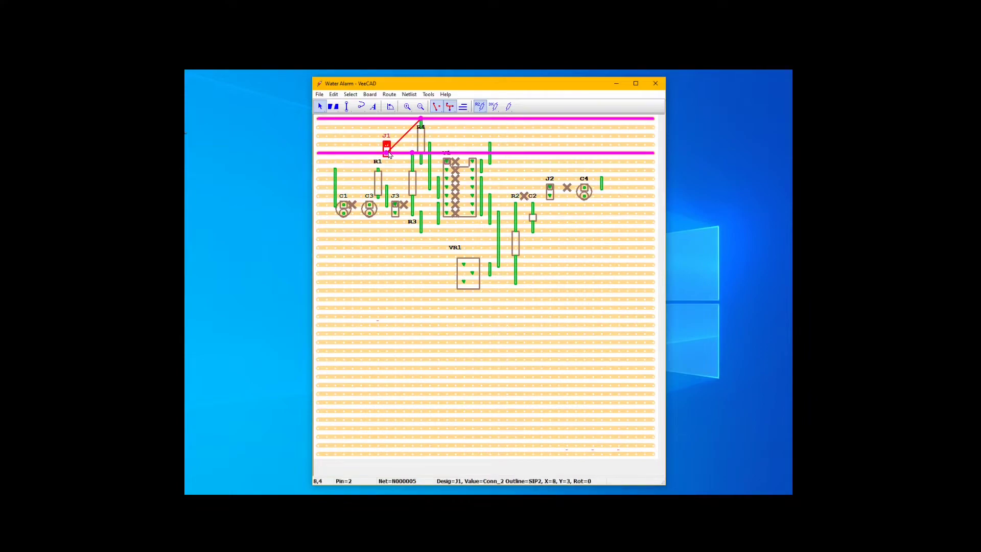
- Draw a wire link from the top strip down to J1's strip
left_click(346, 106)
left_click_drag(407, 120, 407, 154)
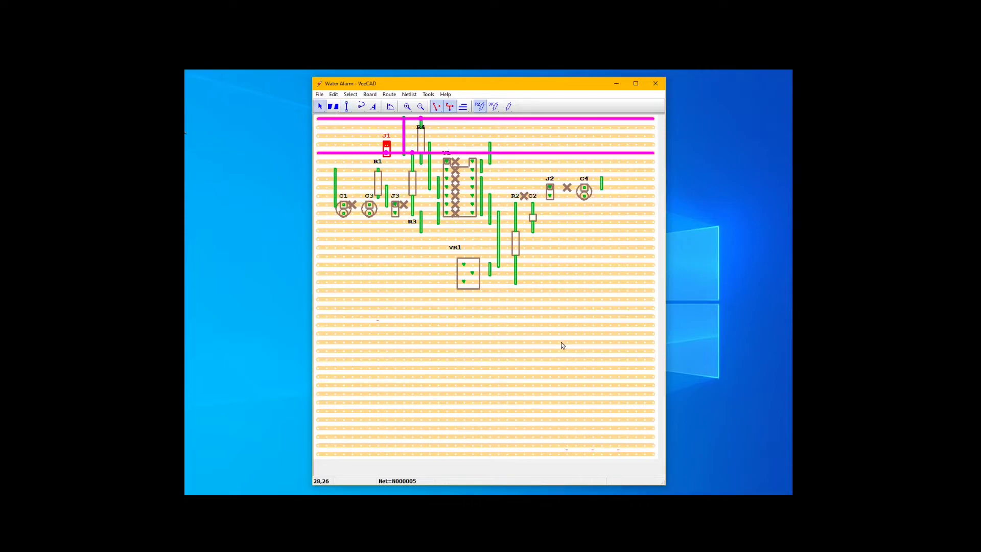
key("Escape")
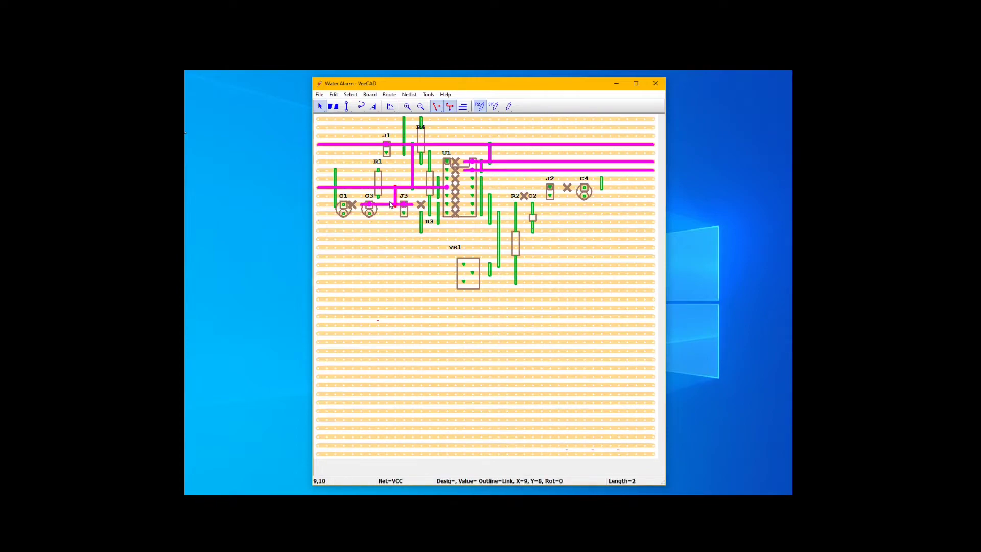
- Shift the short link near R1 three columns right and stand C1 upright higher up
left_click(396, 199)
left_click_drag(396, 198, 423, 201)
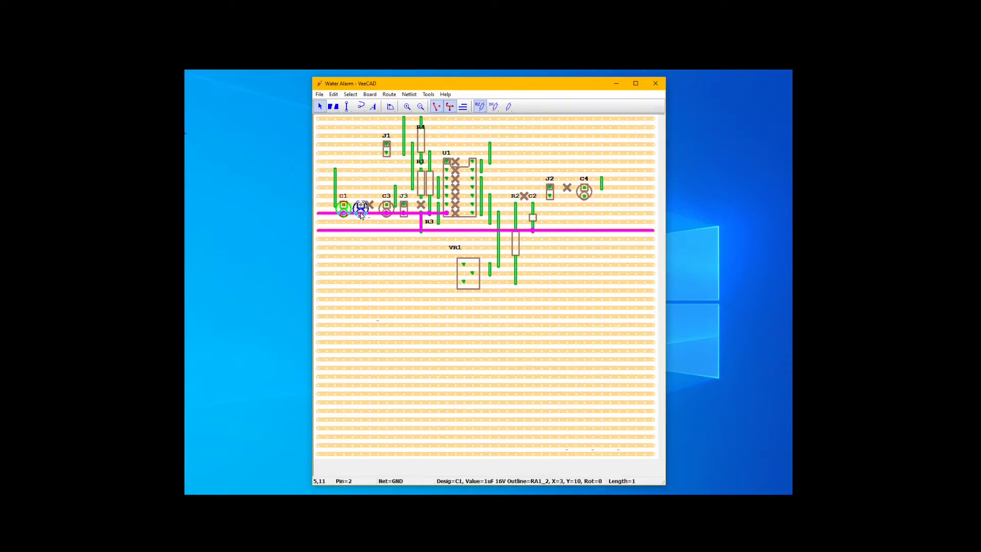
left_click(337, 207)
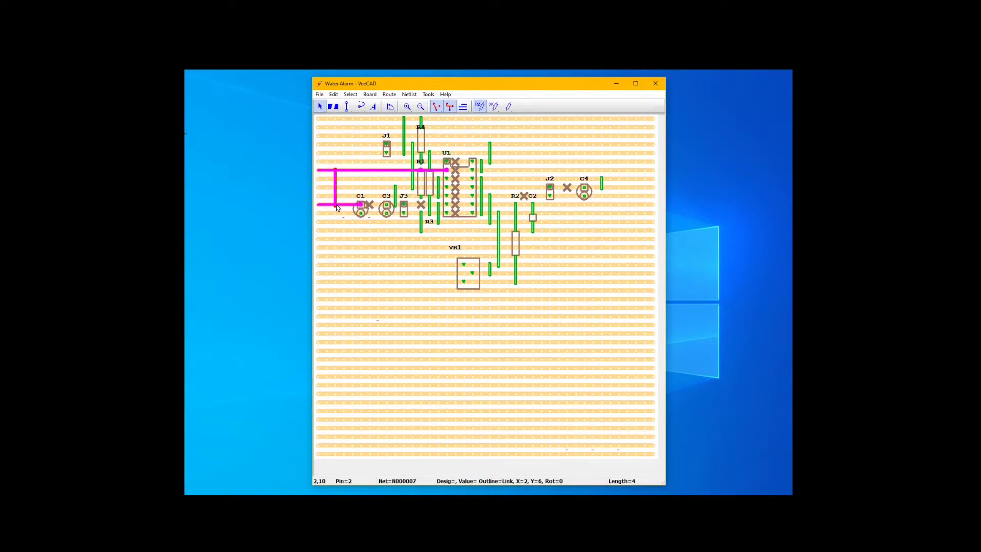
left_click_drag(361, 180, 361, 170)
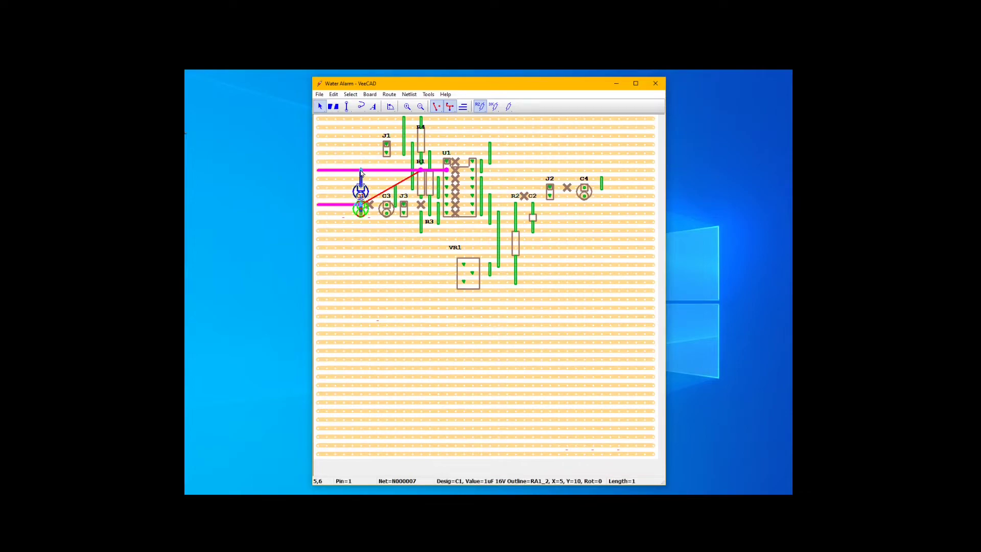
- Shift C1 one column right above C3 and move R2 one column left
left_click(387, 208)
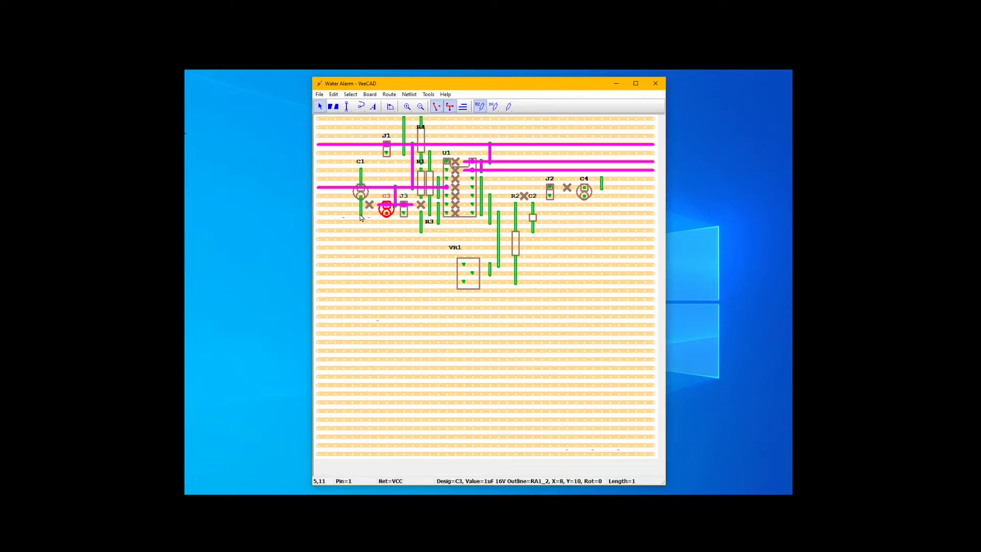
left_click_drag(361, 216, 369, 216)
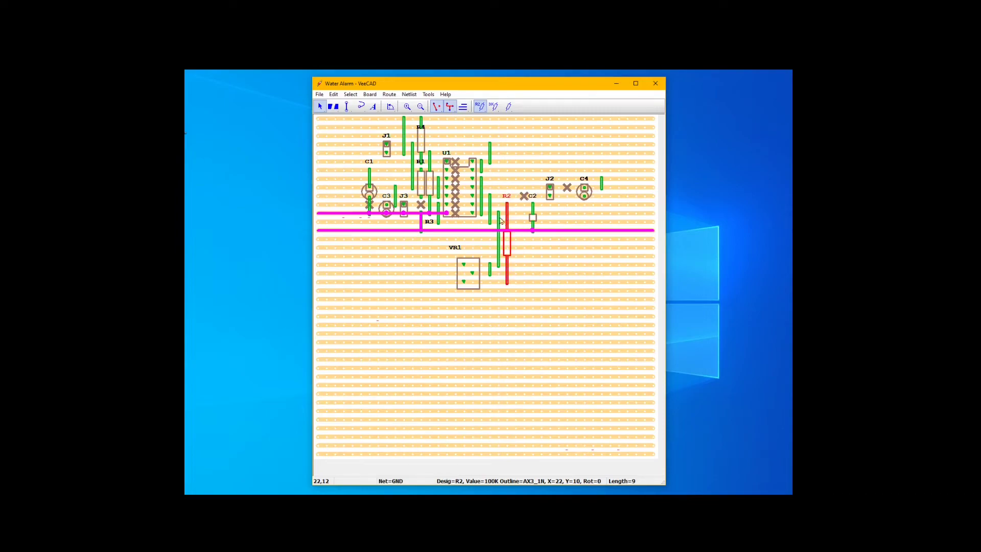
left_click(472, 216)
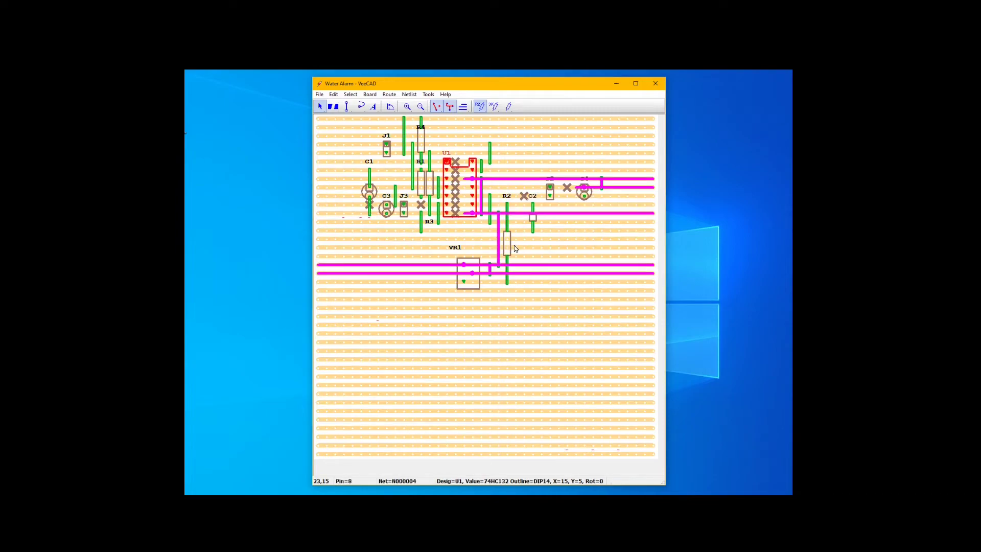